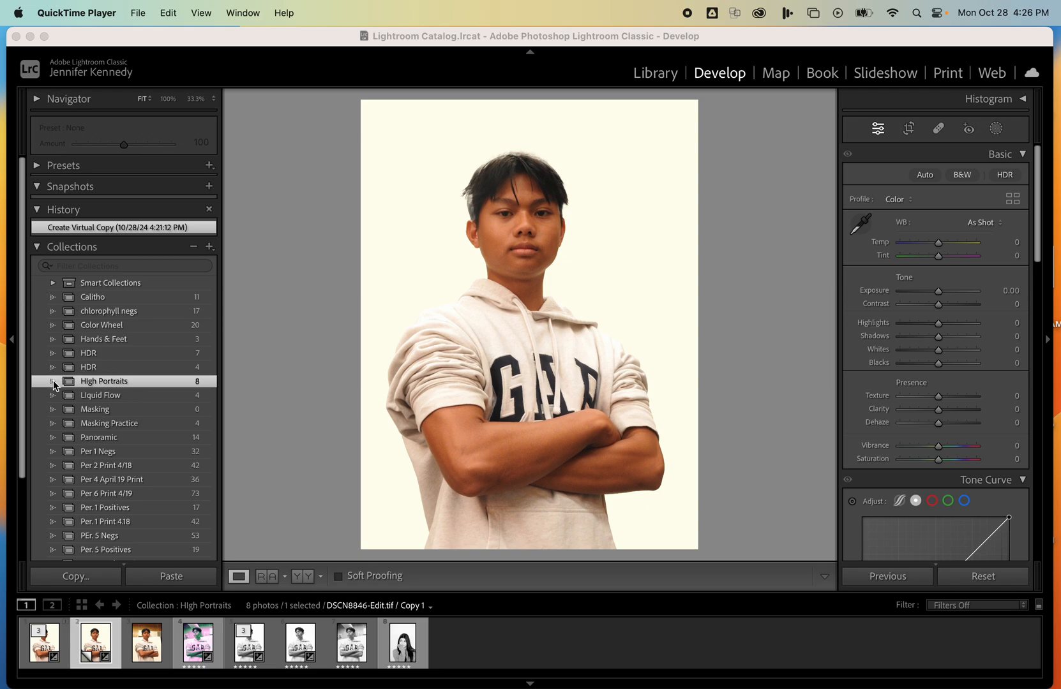
- View the selected portrait from the HIgh Portraits collection in Library loupe view and open it in the Develop module
{"action": "left_click", "coordinate": [95, 382]}
{"action": "key", "text": "e"}
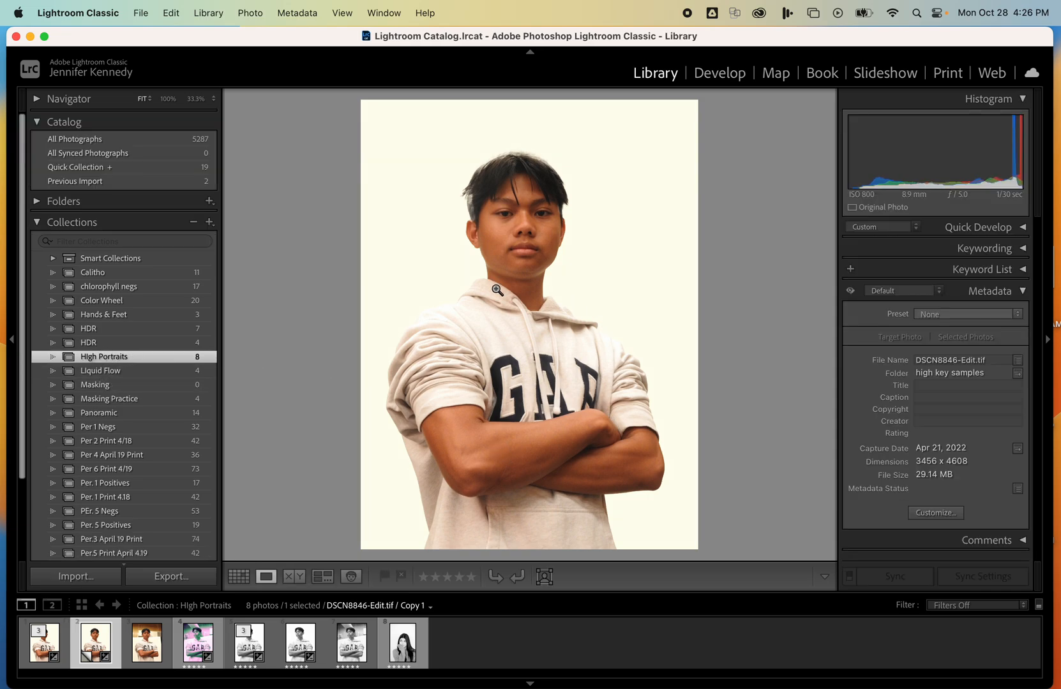
{"action": "left_click", "coordinate": [719, 75]}
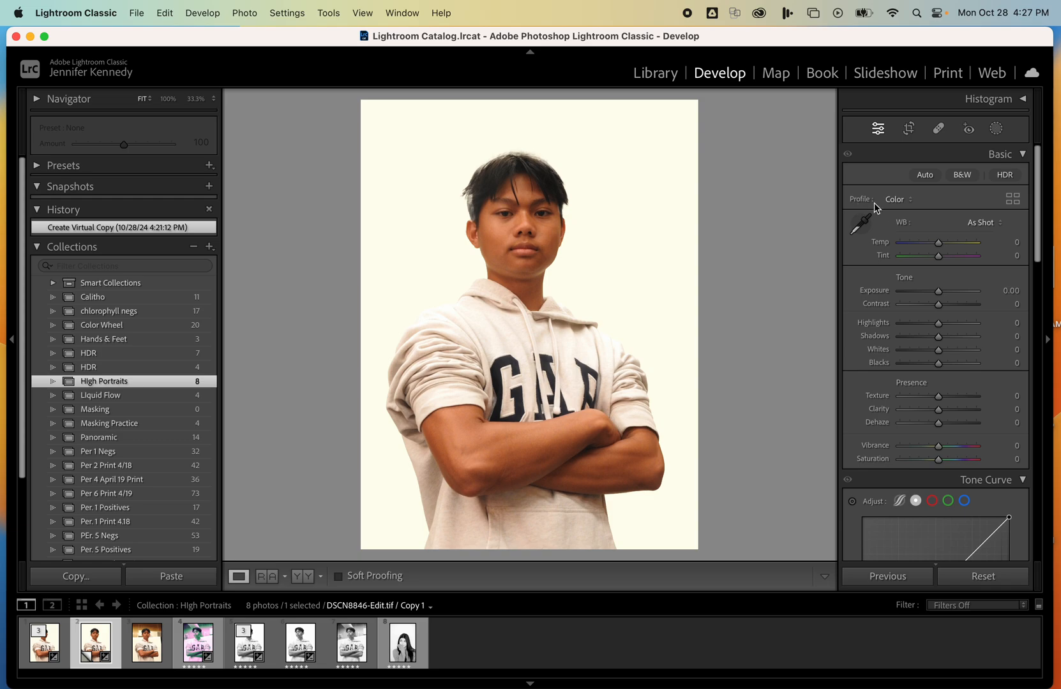
- Preview the B&W creative profiles and apply B&W 06 to the portrait
{"action": "left_click", "coordinate": [1015, 201]}
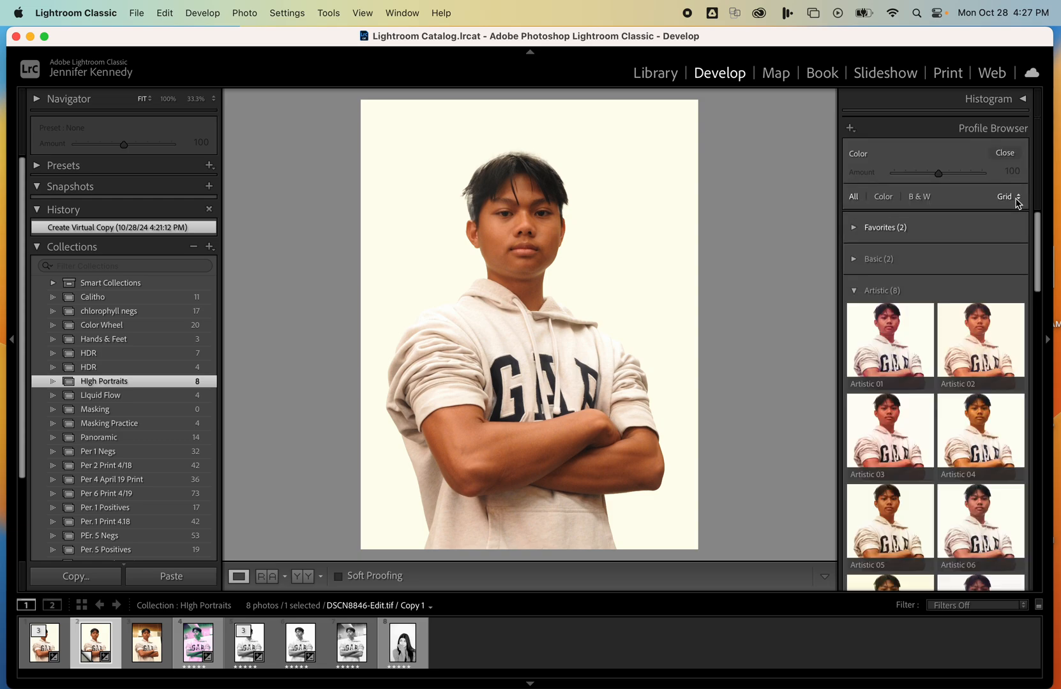
{"action": "left_click", "coordinate": [852, 293]}
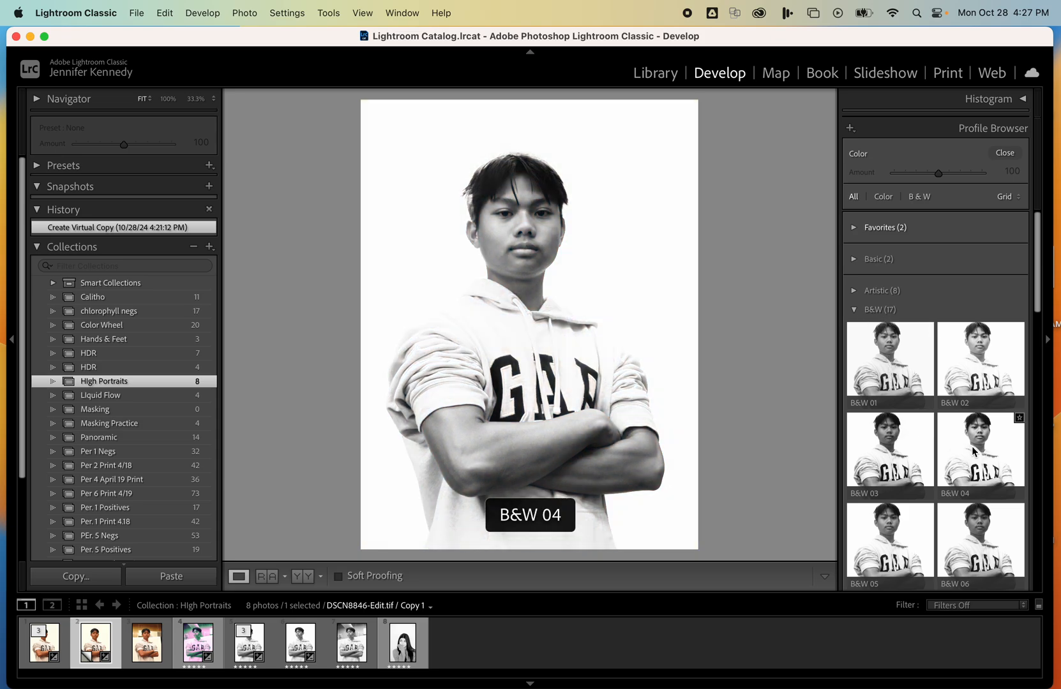
{"action": "scroll", "coordinate": [980, 448], "scroll_direction": "down", "scroll_amount": 2}
{"action": "scroll", "coordinate": [981, 448], "scroll_direction": "down", "scroll_amount": 1}
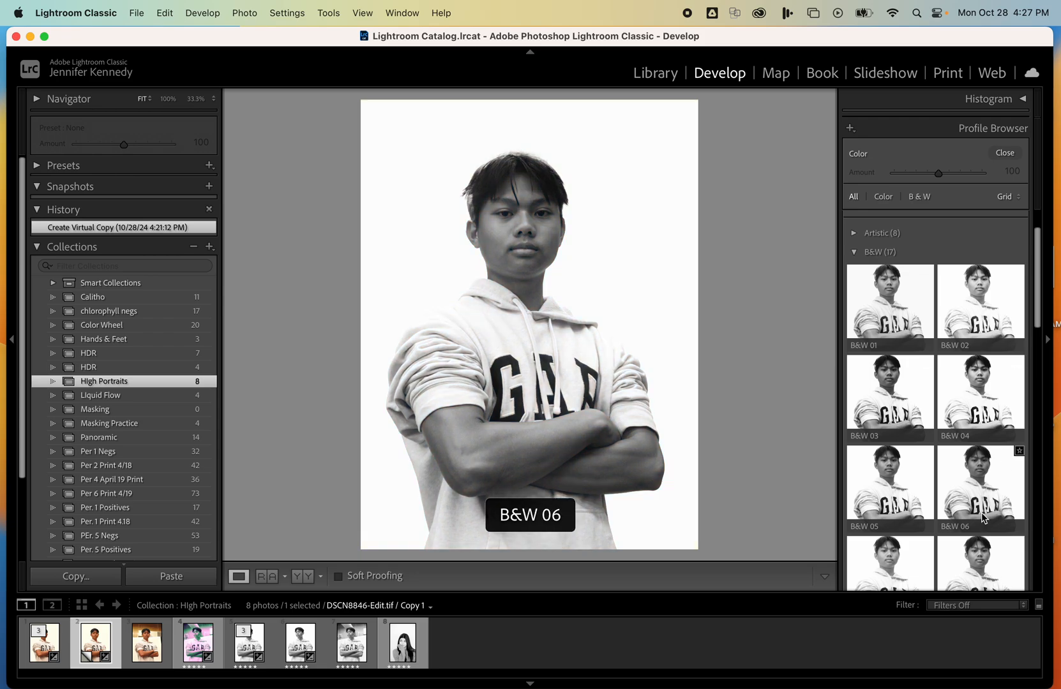
{"action": "scroll", "coordinate": [983, 518], "scroll_direction": "down", "scroll_amount": 2}
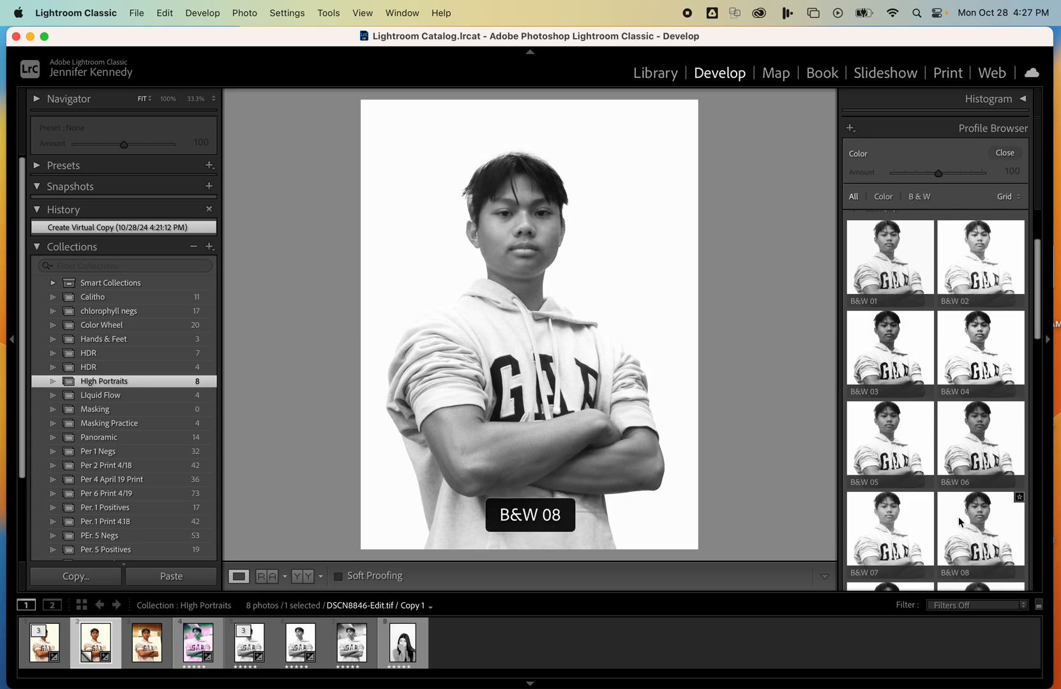
{"action": "left_click", "coordinate": [971, 459]}
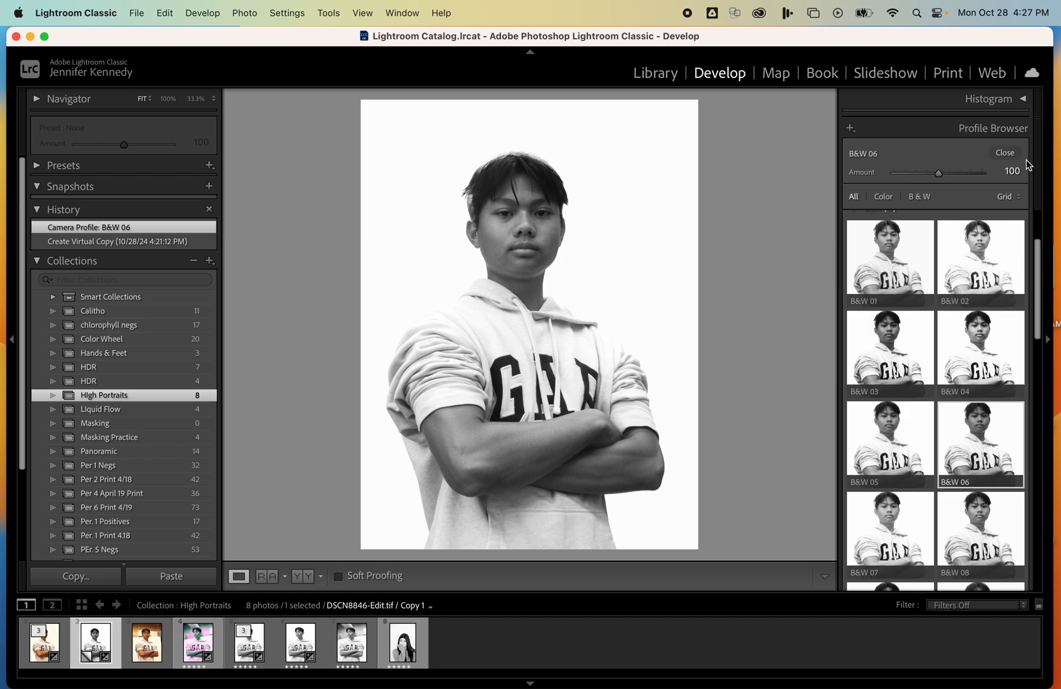
{"action": "left_click", "coordinate": [1006, 153]}
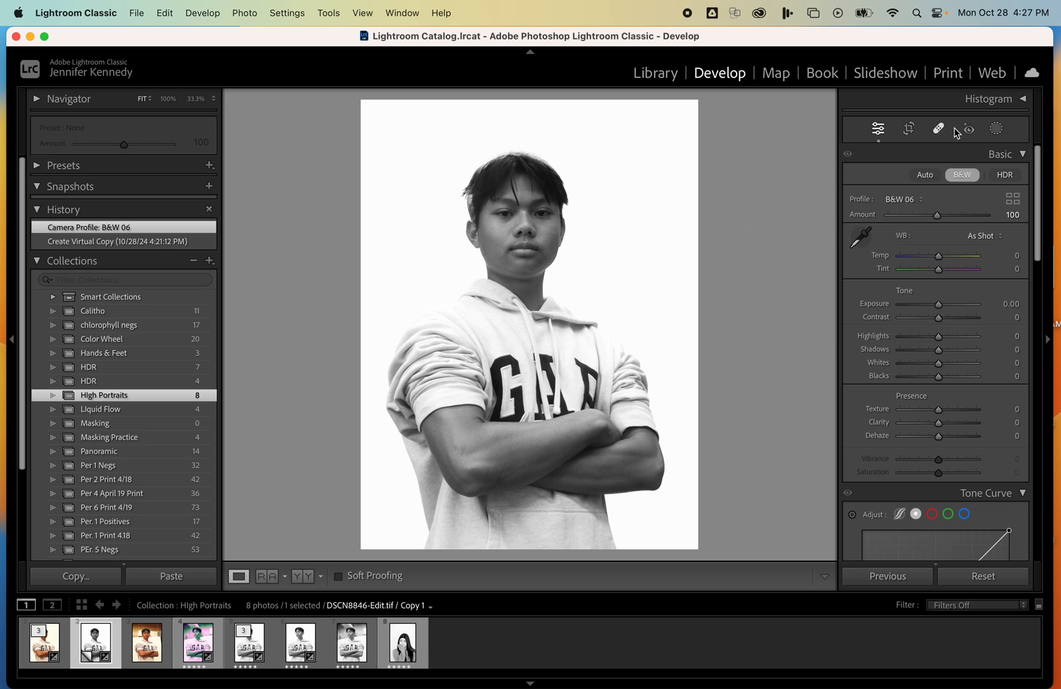
- Start a mask for Person 1 and select Facial Skin and Eye Sclera instead of Entire Person
{"action": "left_click", "coordinate": [996, 130]}
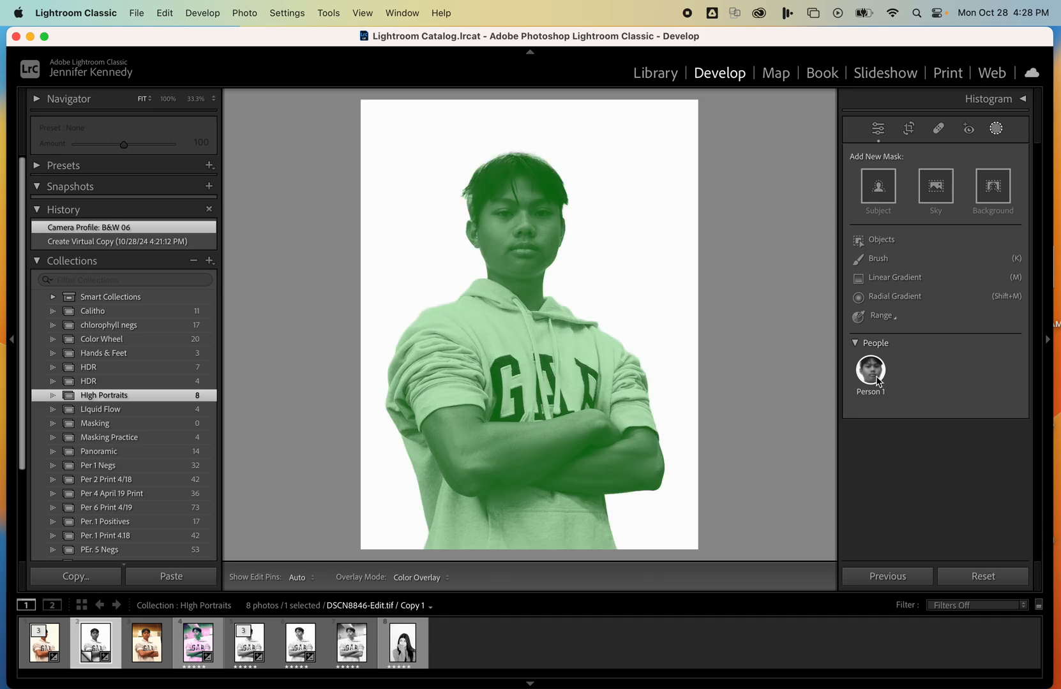
{"action": "left_click", "coordinate": [878, 380]}
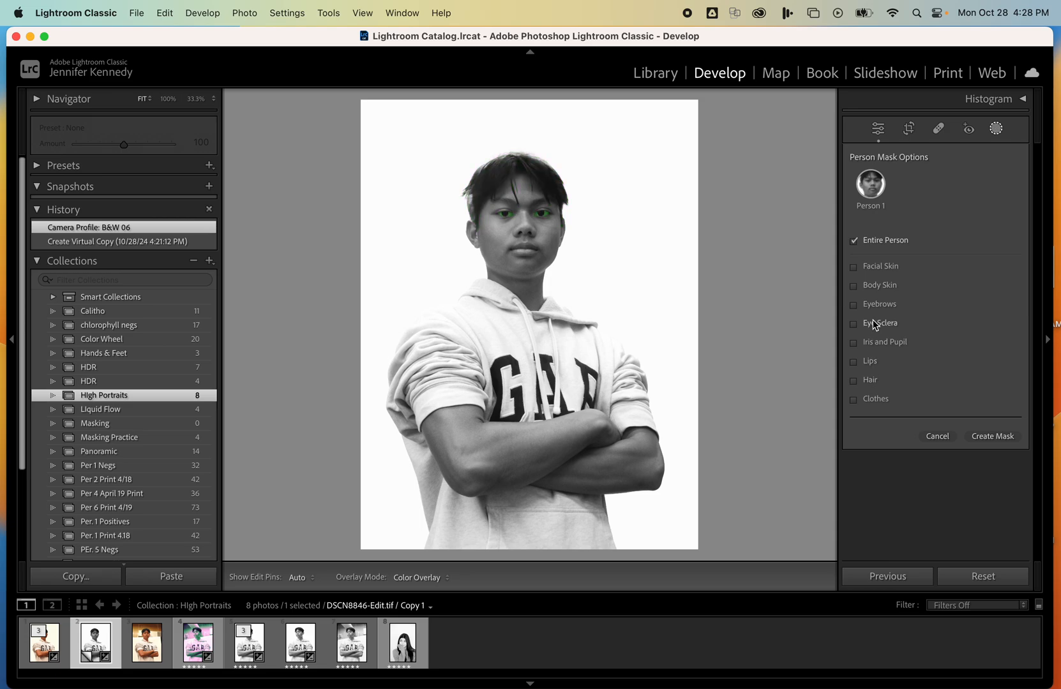
{"action": "left_click", "coordinate": [855, 241]}
{"action": "left_click", "coordinate": [855, 241]}
{"action": "left_click", "coordinate": [854, 241]}
{"action": "left_click", "coordinate": [854, 268]}
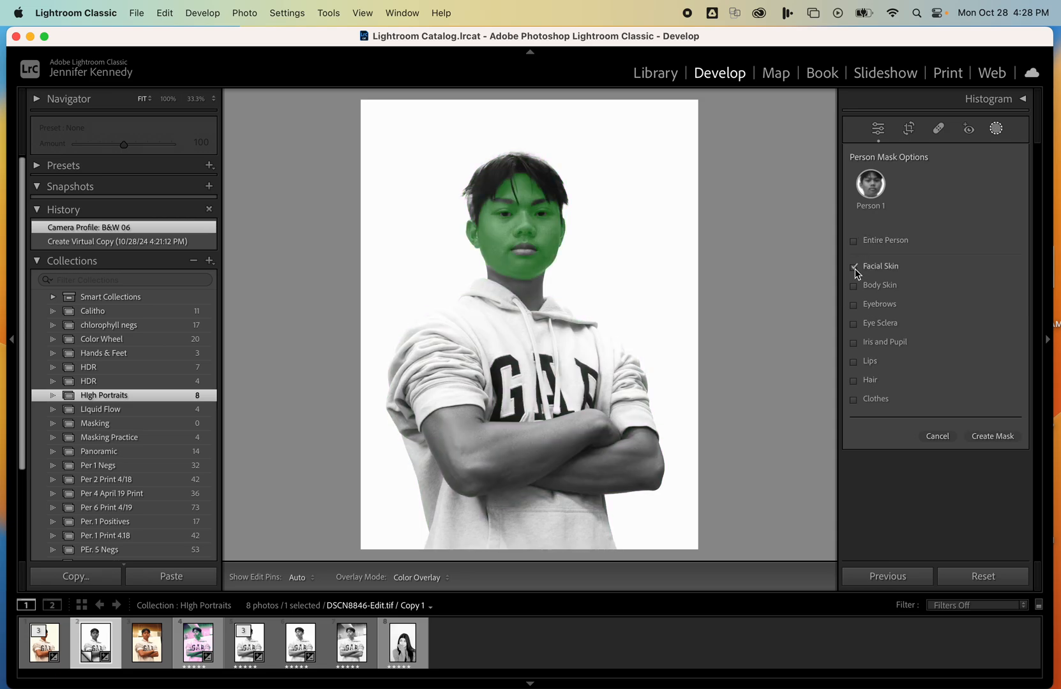
{"action": "left_click", "coordinate": [856, 327]}
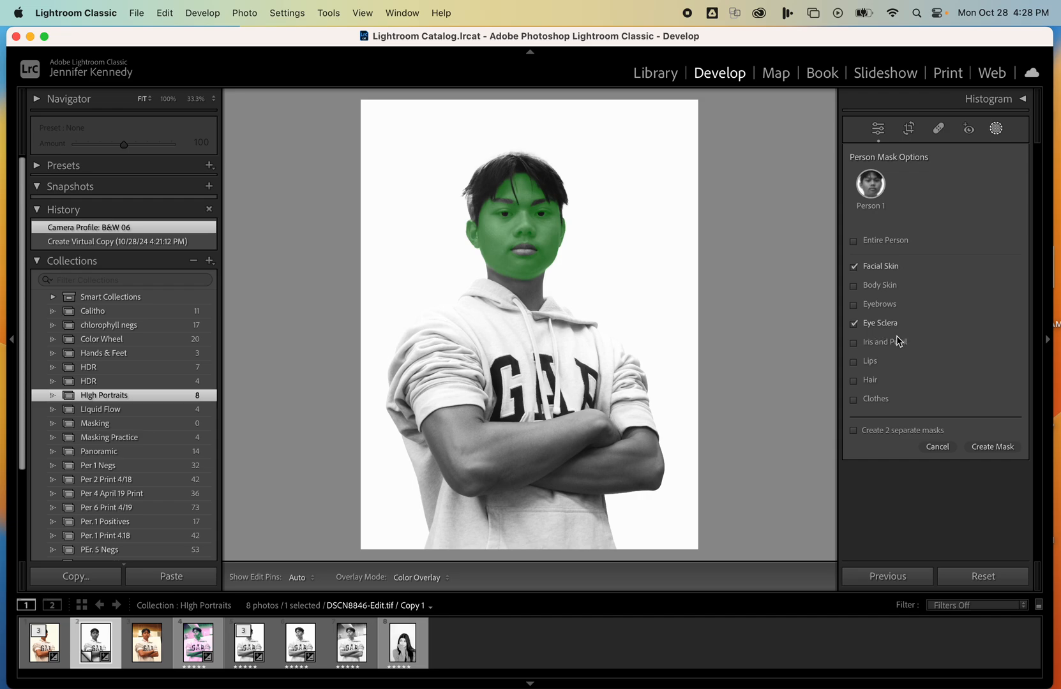
{"action": "left_click", "coordinate": [854, 343]}
{"action": "left_click", "coordinate": [855, 363]}
{"action": "left_click", "coordinate": [853, 382]}
{"action": "left_click", "coordinate": [858, 403]}
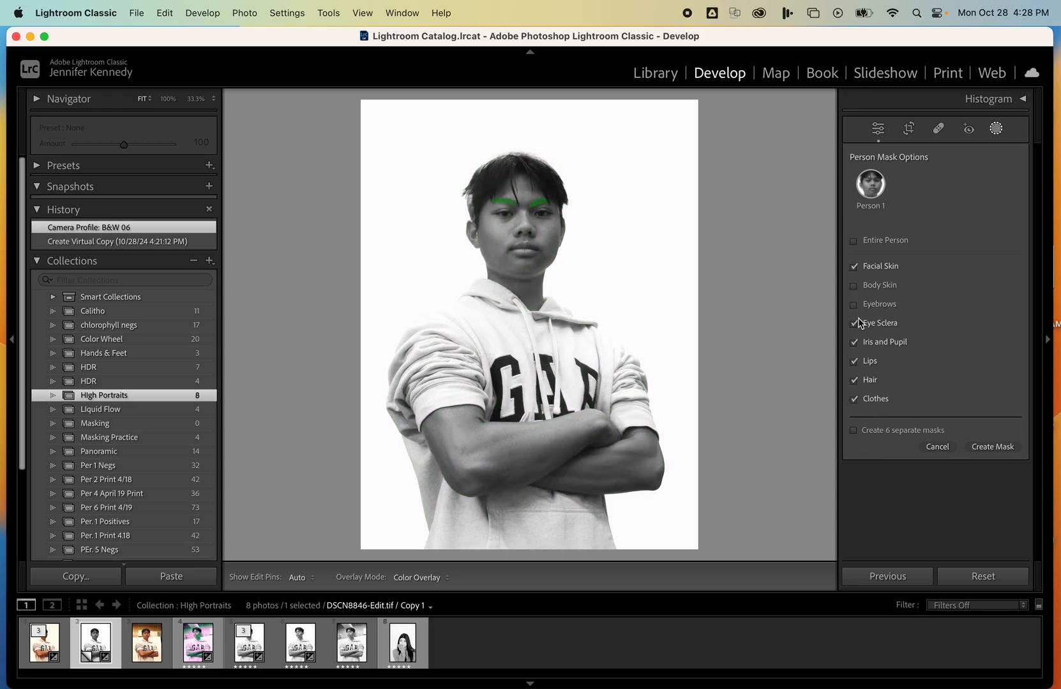
{"action": "left_click", "coordinate": [855, 344]}
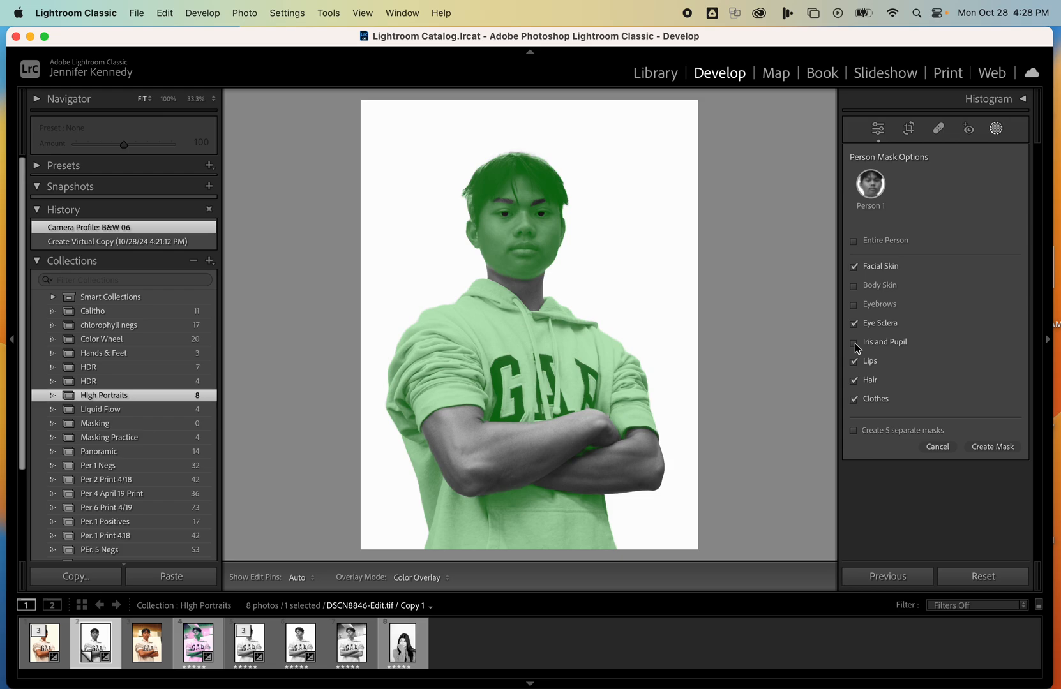
{"action": "left_click", "coordinate": [854, 362]}
{"action": "left_click", "coordinate": [855, 380]}
{"action": "left_click", "coordinate": [855, 400]}
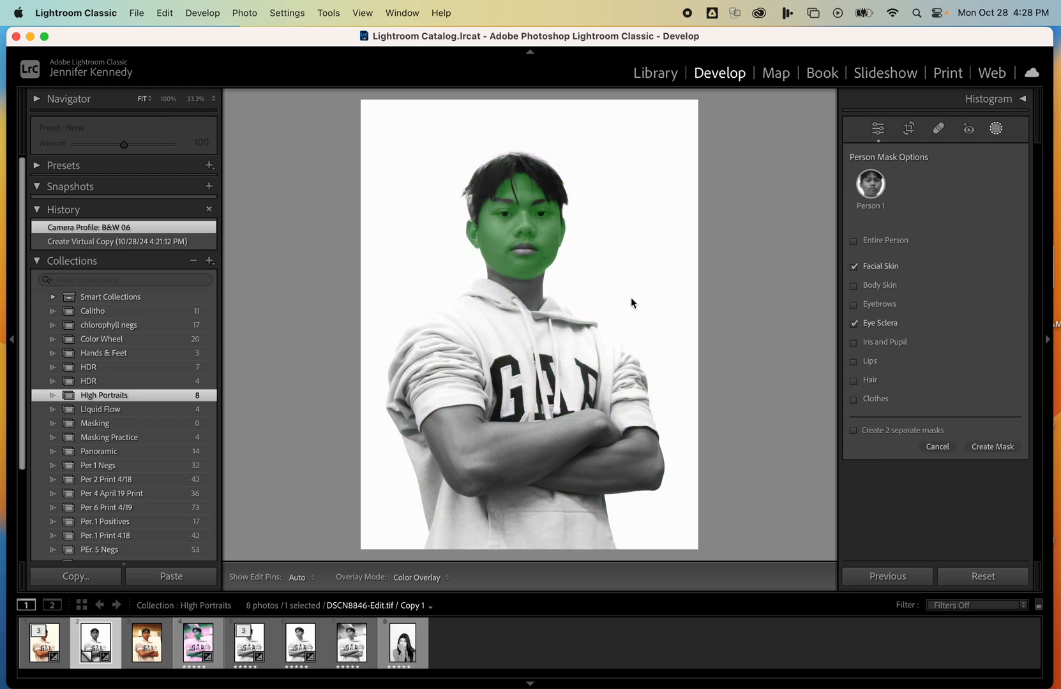
- Add Eyebrows and Lips to the Person 1 selection and create it as one combined mask
{"action": "left_click", "coordinate": [854, 306]}
{"action": "left_click", "coordinate": [854, 363]}
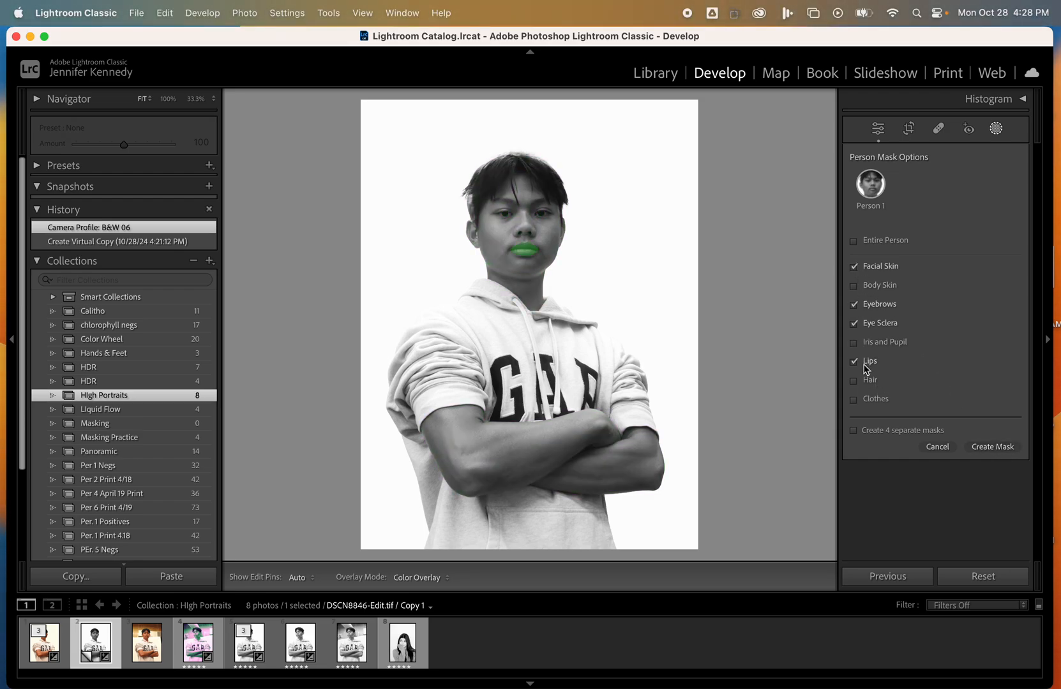
{"action": "left_click", "coordinate": [1000, 448]}
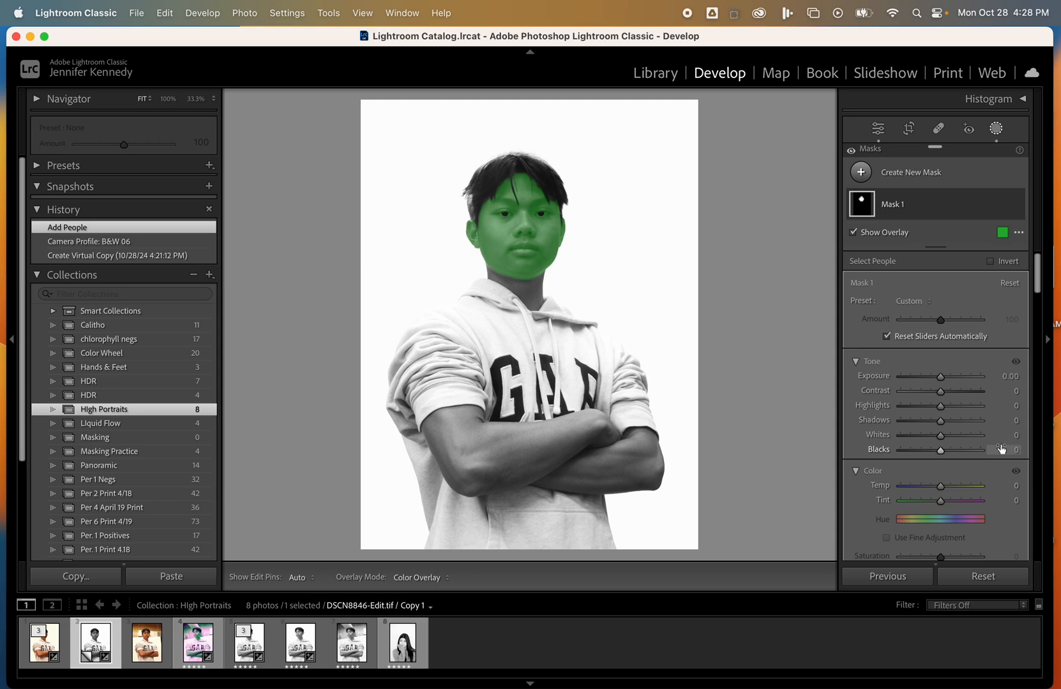
- Check the components of the new person mask and rename the mask to Face
{"action": "left_click", "coordinate": [896, 208]}
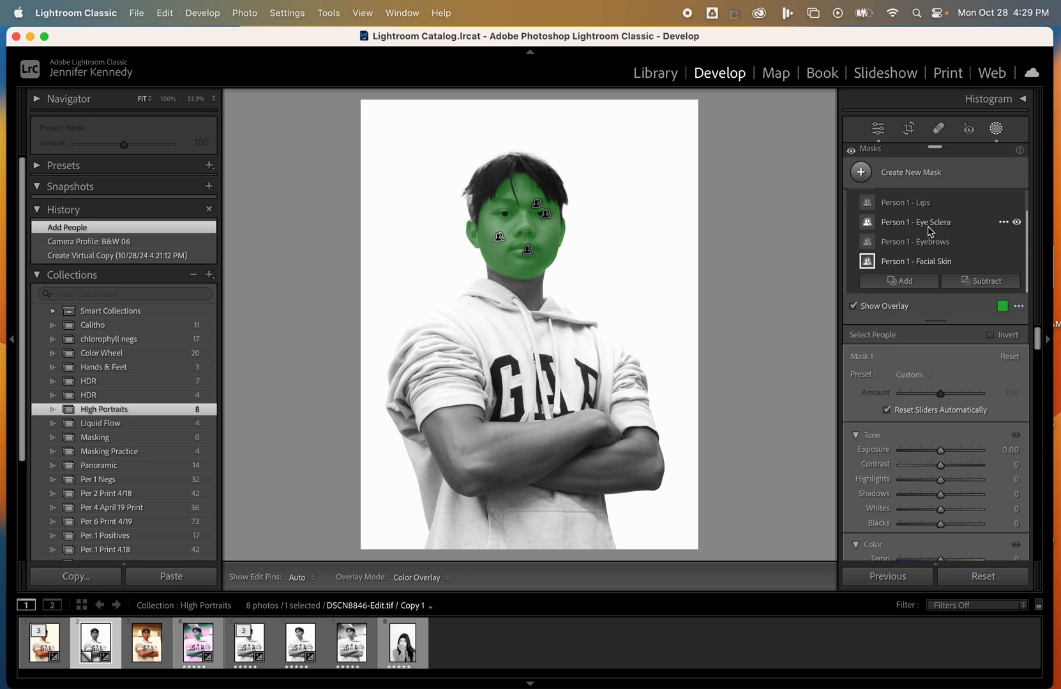
{"action": "scroll", "coordinate": [945, 224], "scroll_direction": "up", "scroll_amount": 1}
{"action": "left_click", "coordinate": [889, 211]}
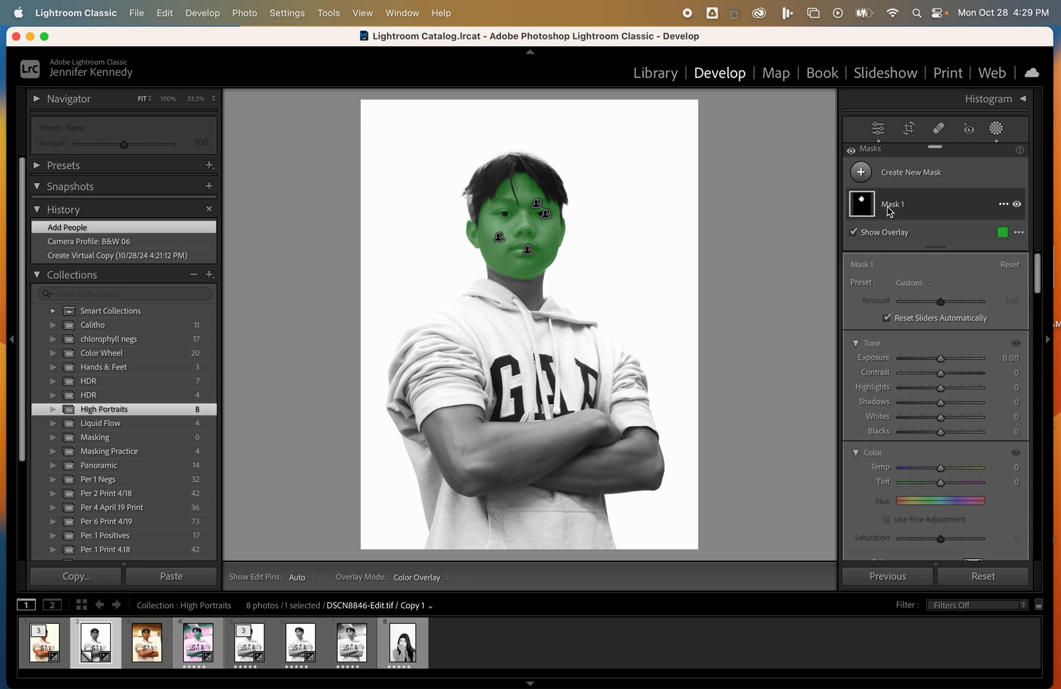
{"action": "left_click", "coordinate": [1003, 204]}
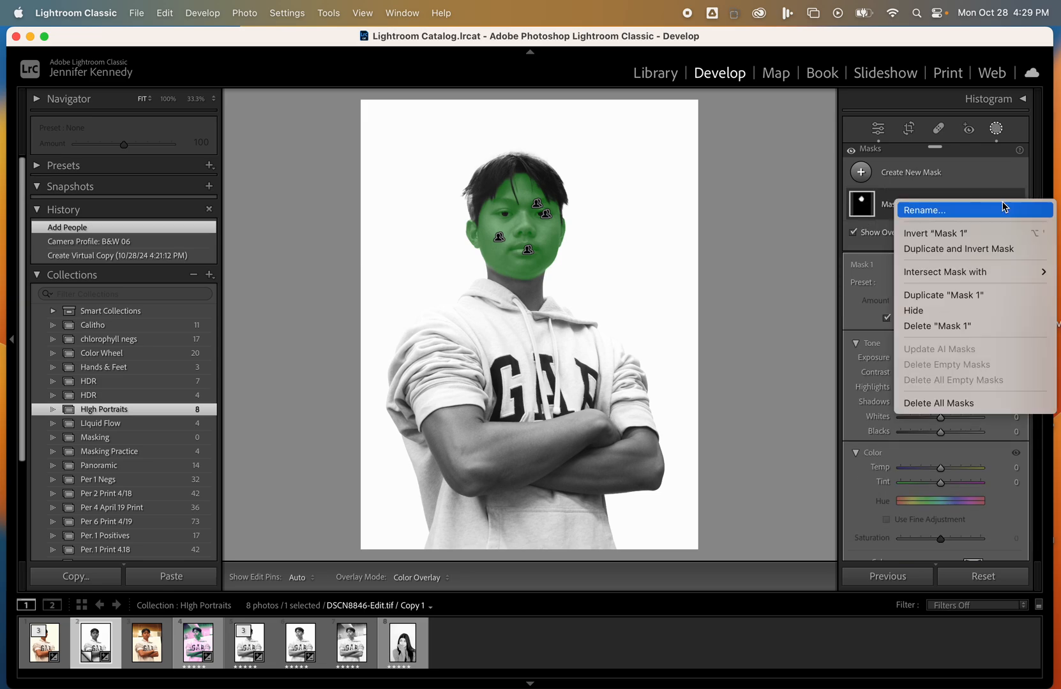
{"action": "left_click", "coordinate": [936, 213]}
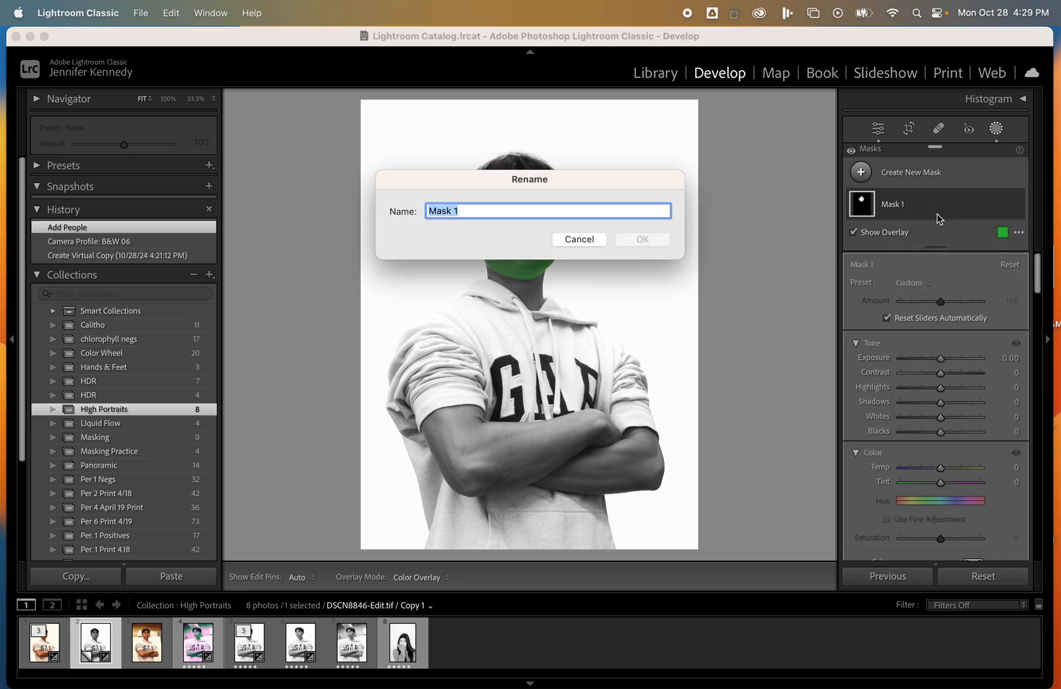
{"action": "type", "text": "Face"}
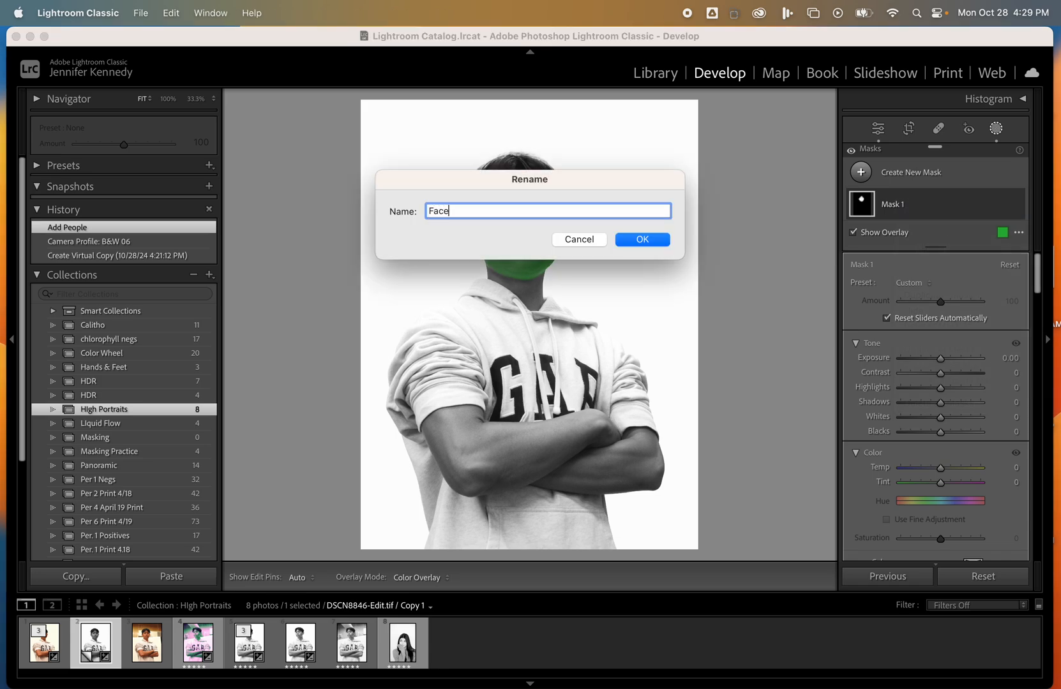
{"action": "left_click", "coordinate": [643, 238]}
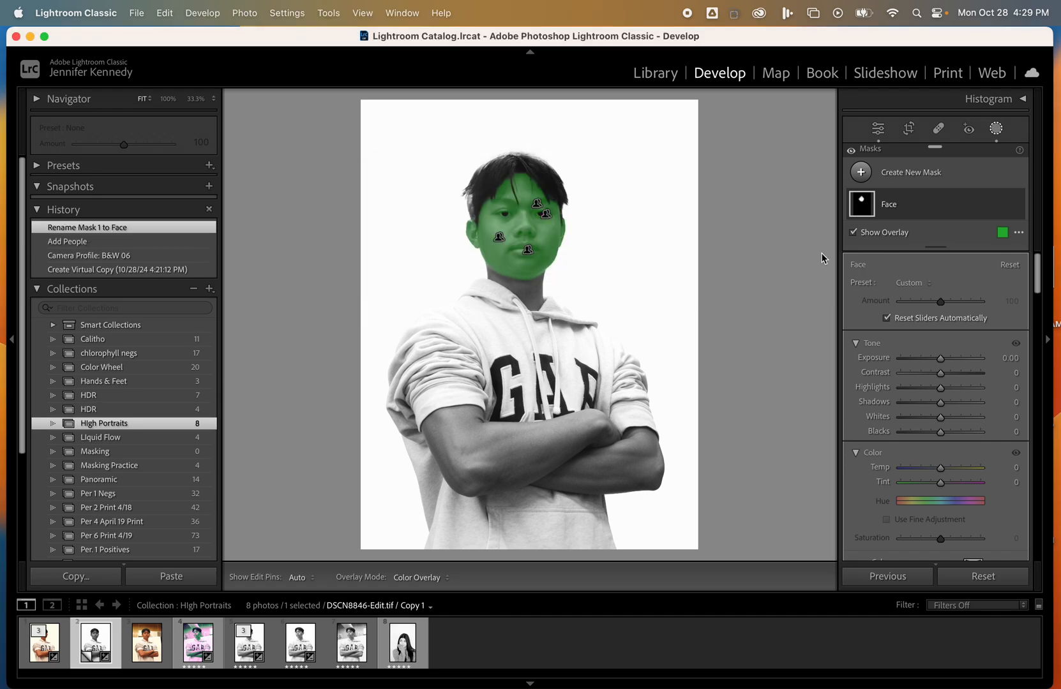
- Hide the mask overlay and set the Face mask's Shadows to 30
{"action": "left_click", "coordinate": [854, 232]}
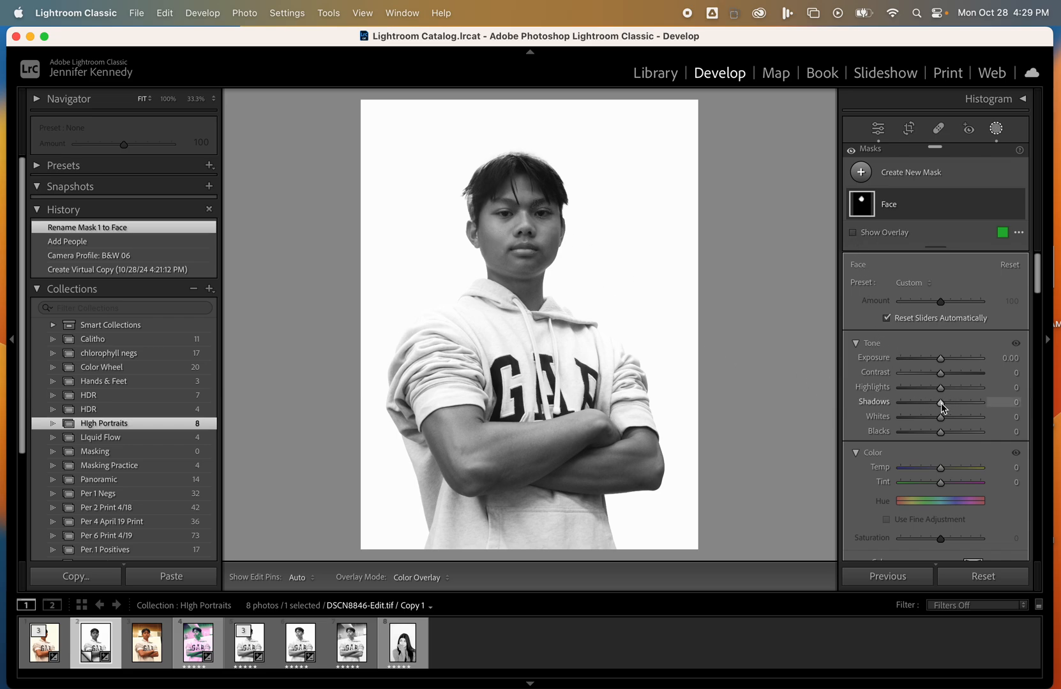
{"action": "mouse_move", "coordinate": [941, 403]}
{"action": "left_mouse_down"}
{"action": "mouse_move", "coordinate": [954, 412]}
{"action": "mouse_move", "coordinate": [935, 404]}
{"action": "mouse_move", "coordinate": [953, 403]}
{"action": "left_mouse_up"}
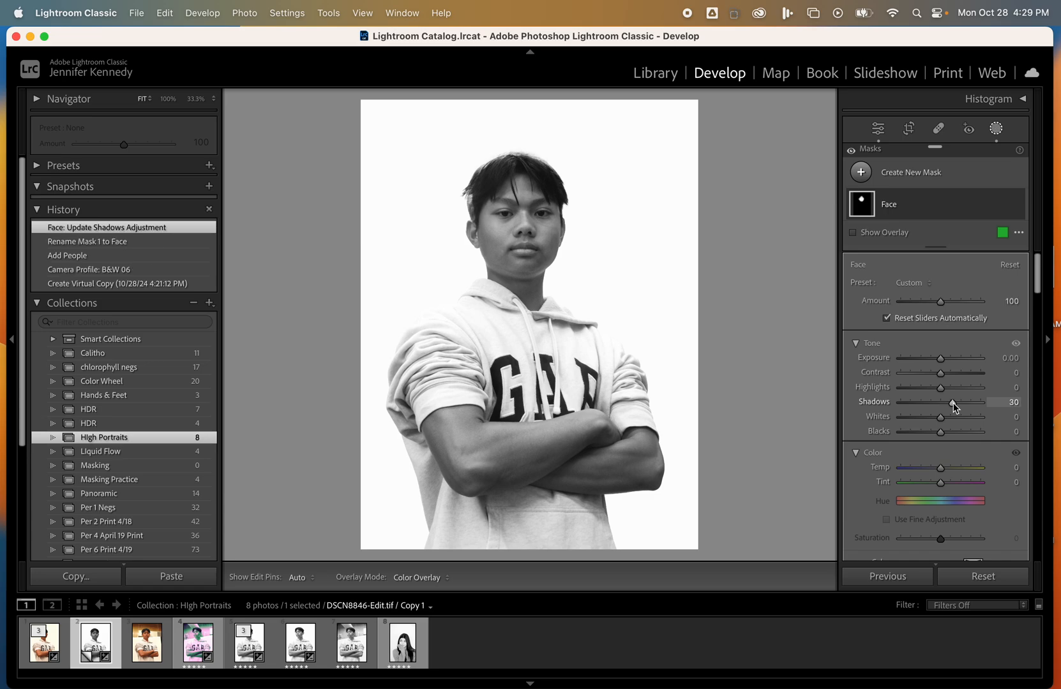
- Soften the skin by setting the Face mask's Texture to -17, checking the effect on the enlarged face
{"action": "scroll", "coordinate": [953, 402], "scroll_direction": "down", "scroll_amount": 10}
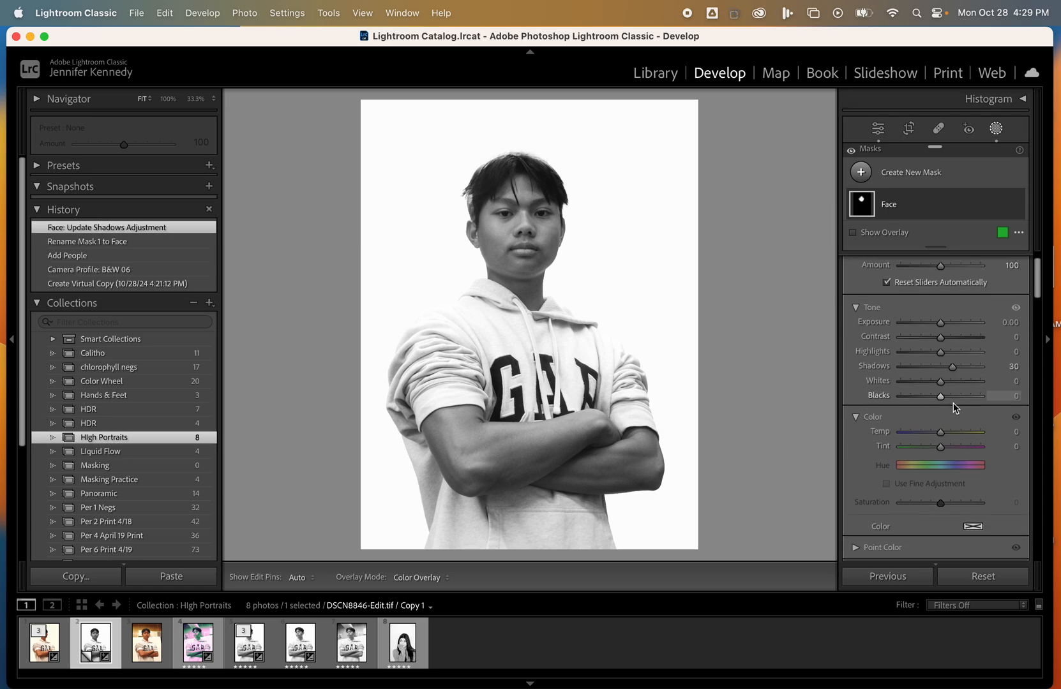
{"action": "scroll", "coordinate": [953, 403], "scroll_direction": "down", "scroll_amount": 4}
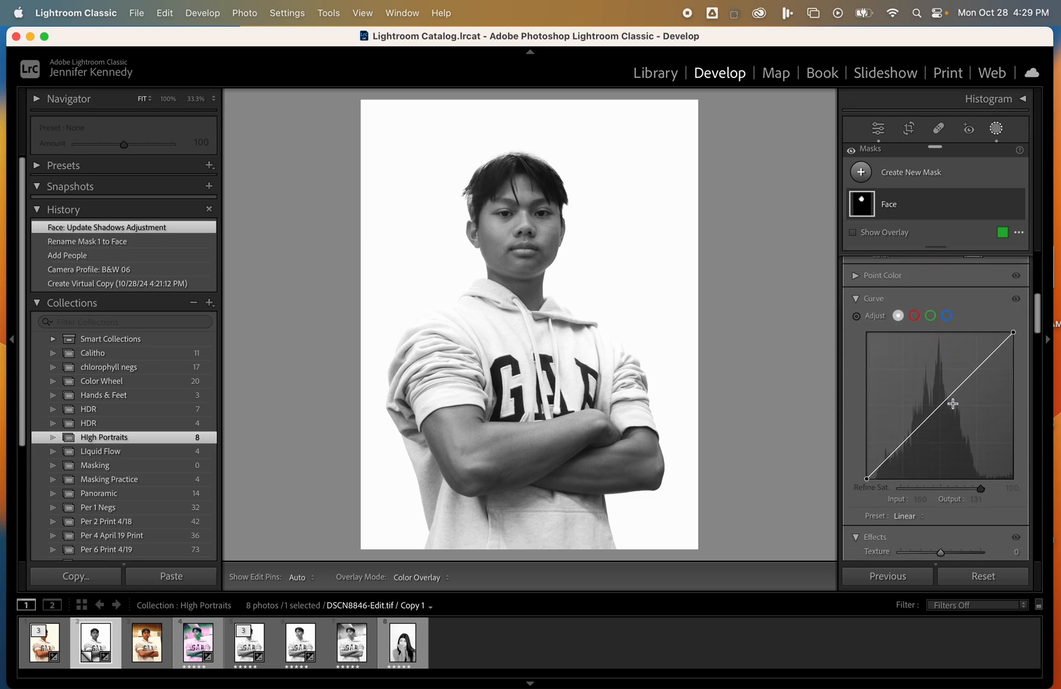
{"action": "scroll", "coordinate": [953, 404], "scroll_direction": "down", "scroll_amount": 6}
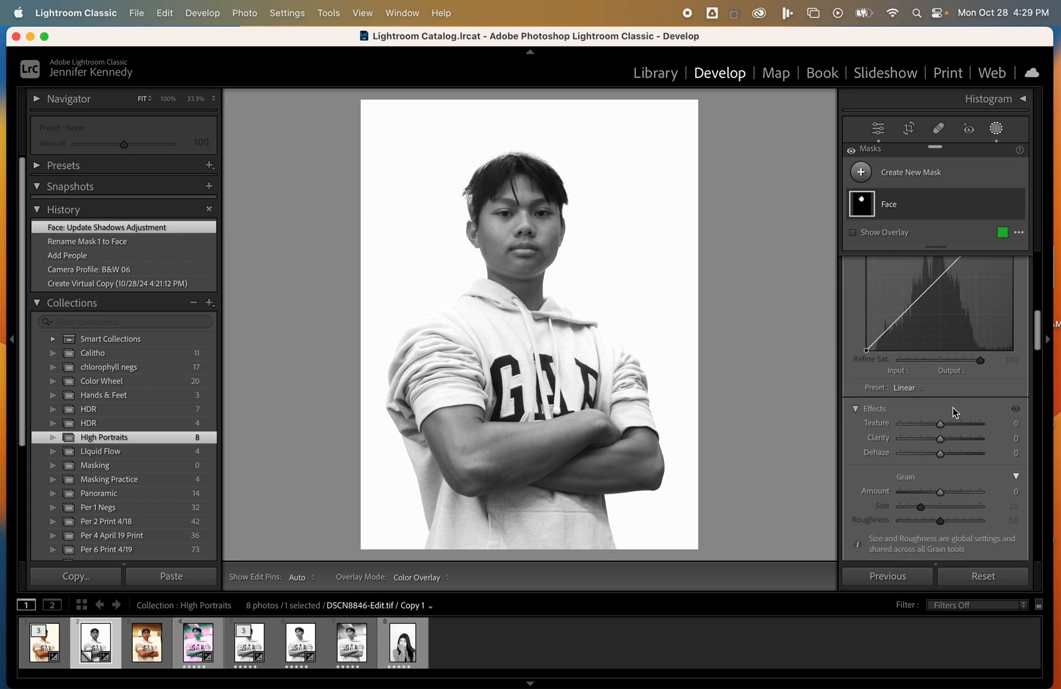
{"action": "left_click_drag", "start_coordinate": [940, 424], "coordinate": [932, 426]}
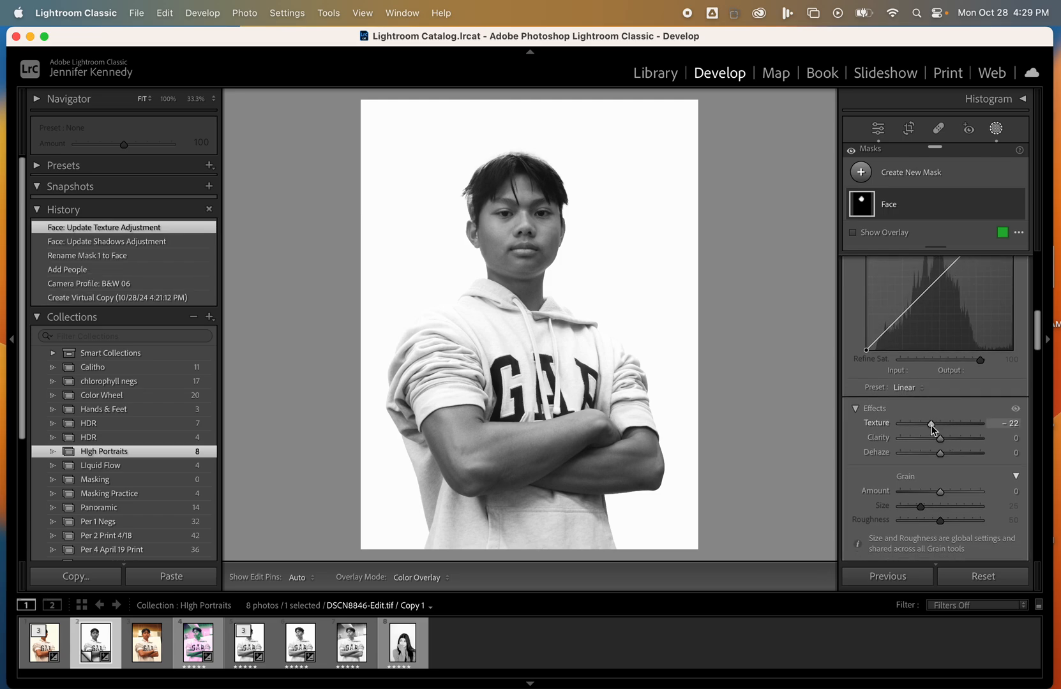
{"action": "key", "text": "super+equal"}
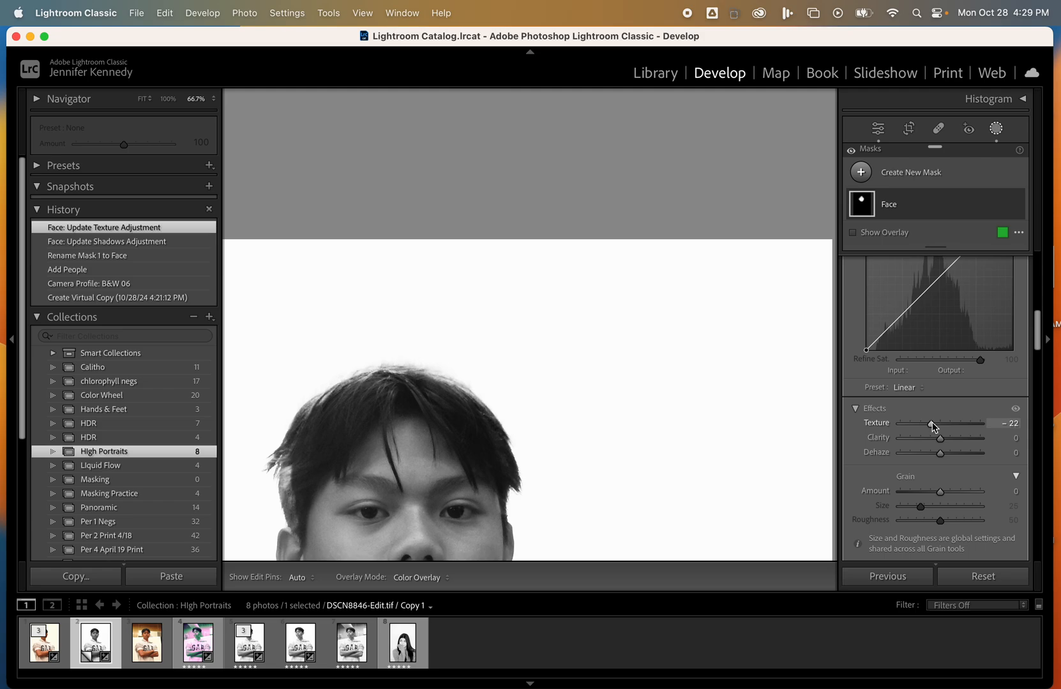
{"action": "scroll", "coordinate": [933, 428], "scroll_direction": "down", "scroll_amount": 4}
{"action": "scroll", "coordinate": [713, 457], "scroll_direction": "down", "scroll_amount": 5}
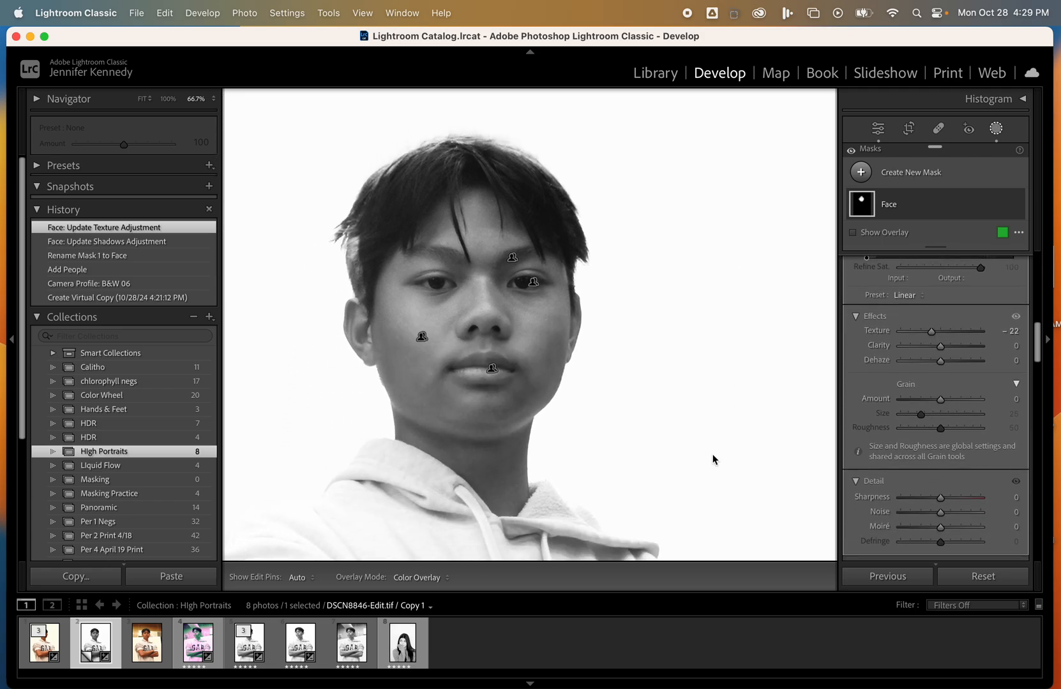
{"action": "left_click_drag", "start_coordinate": [927, 332], "coordinate": [930, 331]}
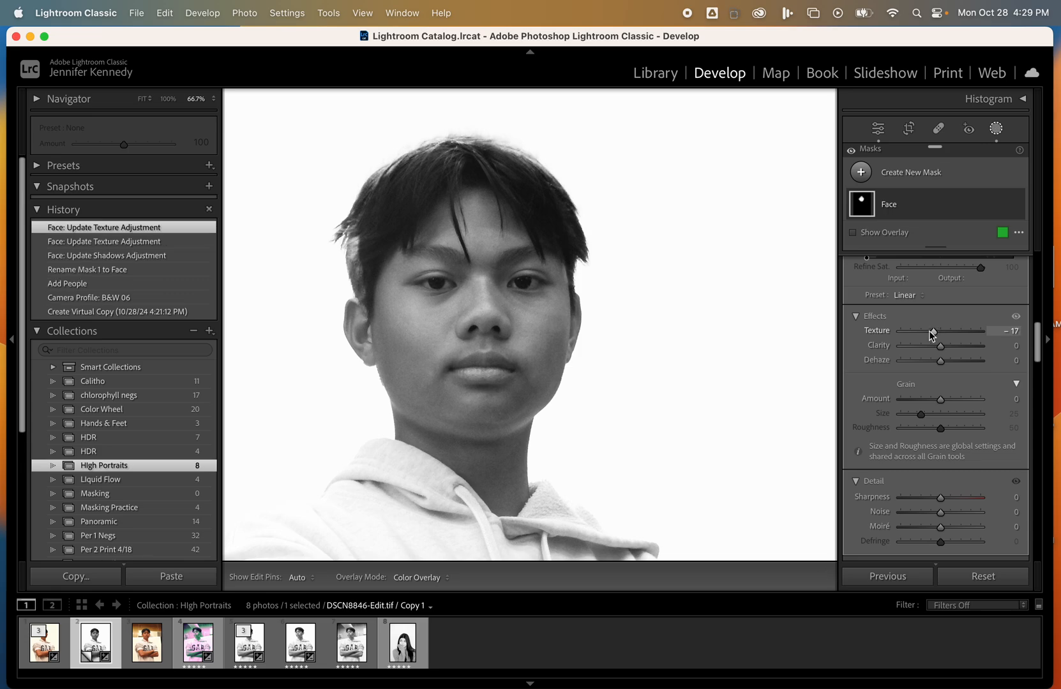
{"action": "key", "text": "super+minus"}
{"action": "key", "text": "super+minus"}
{"action": "key", "text": "super+minus"}
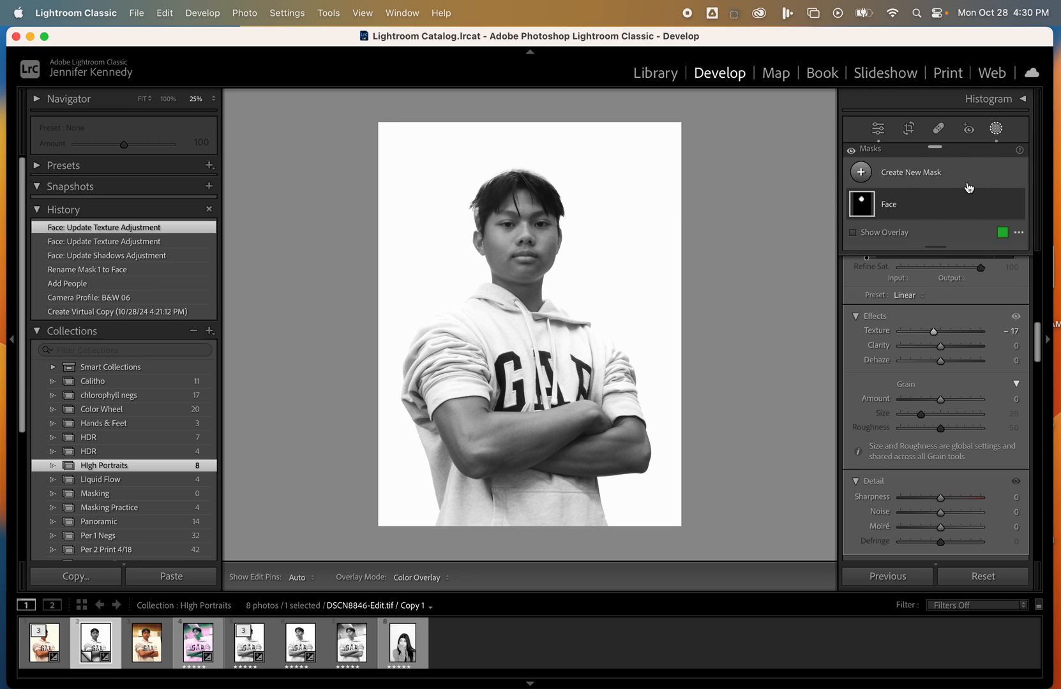
- Create one combined people mask for Person 1 covering only Eye Sclera and Iris and Pupil
{"action": "left_click", "coordinate": [863, 173]}
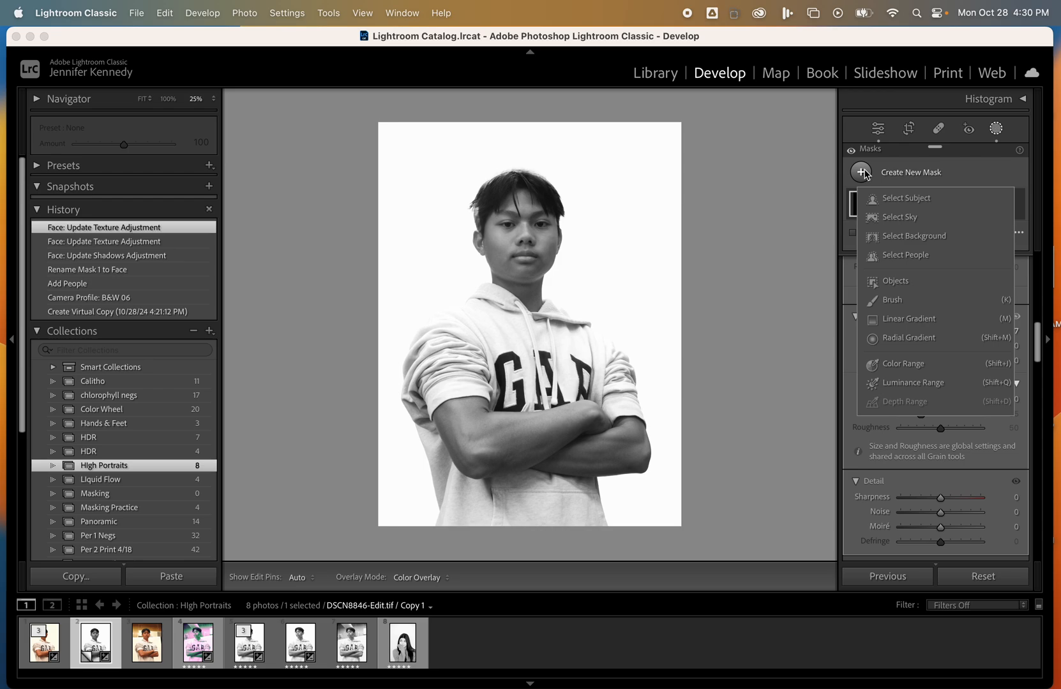
{"action": "left_click", "coordinate": [862, 173]}
{"action": "left_click", "coordinate": [862, 173]}
{"action": "left_click", "coordinate": [872, 258]}
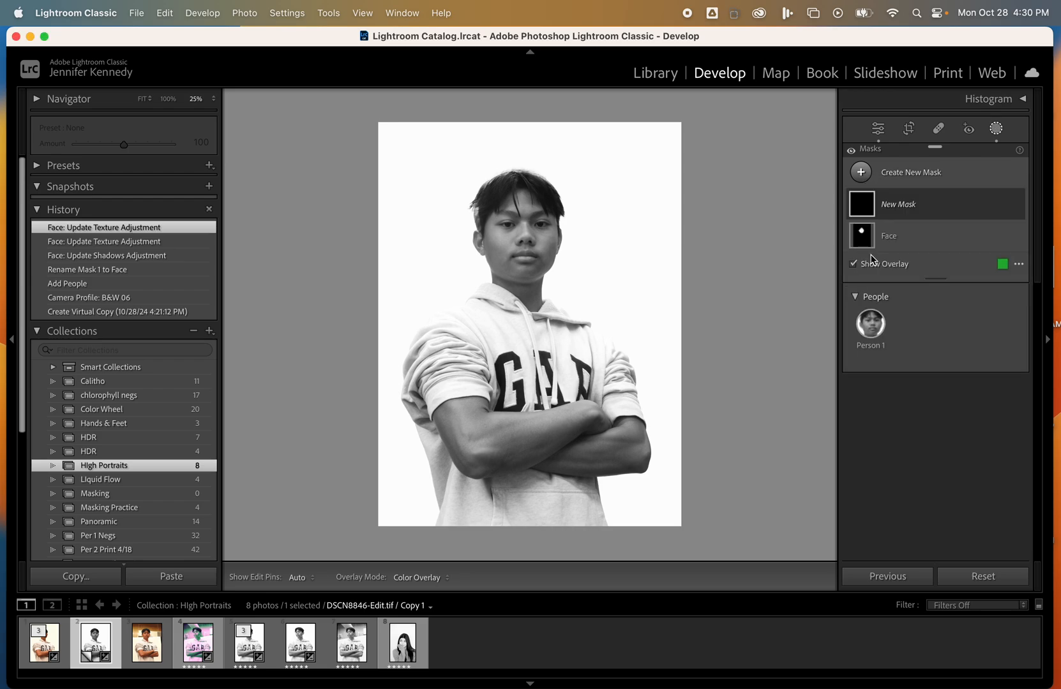
{"action": "left_click", "coordinate": [877, 328]}
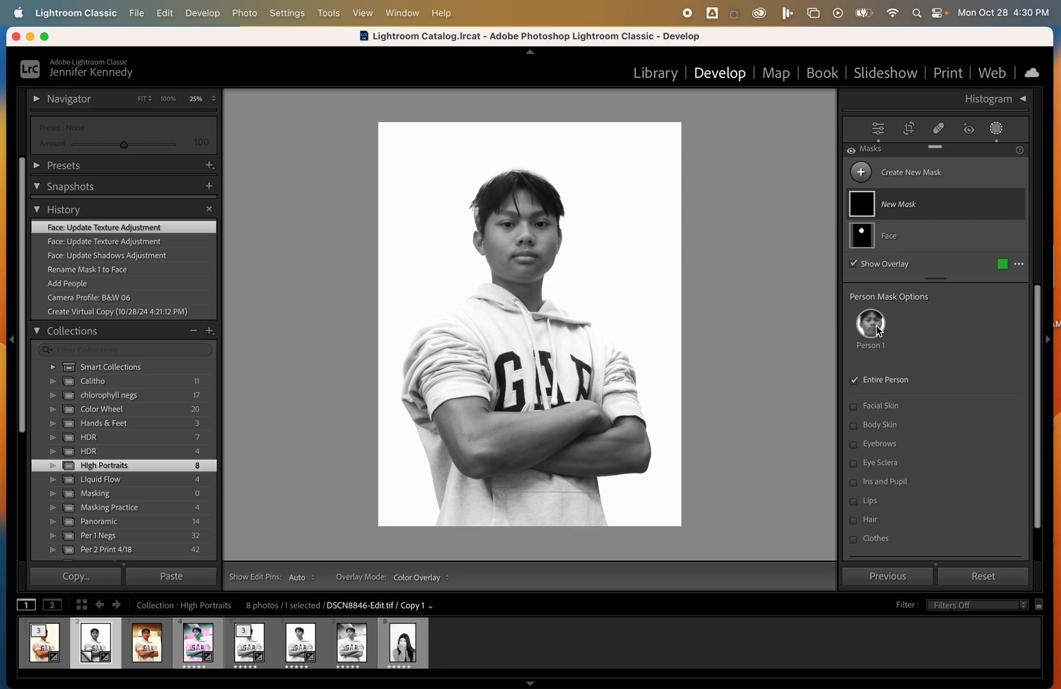
{"action": "left_click", "coordinate": [853, 381]}
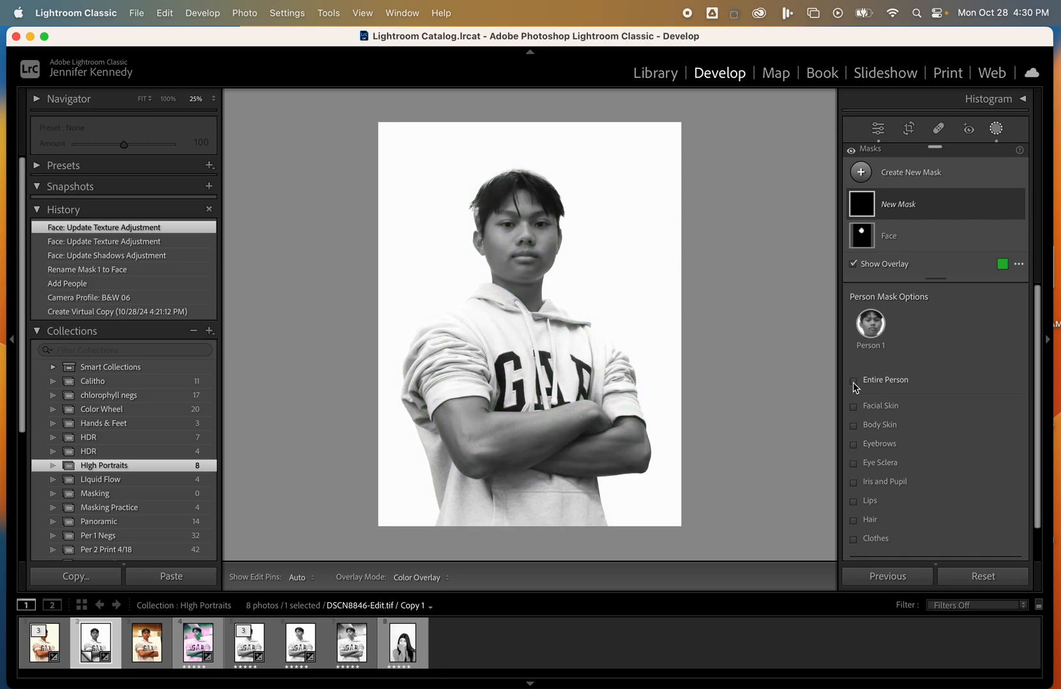
{"action": "left_click", "coordinate": [855, 484]}
{"action": "key", "text": "super+equal"}
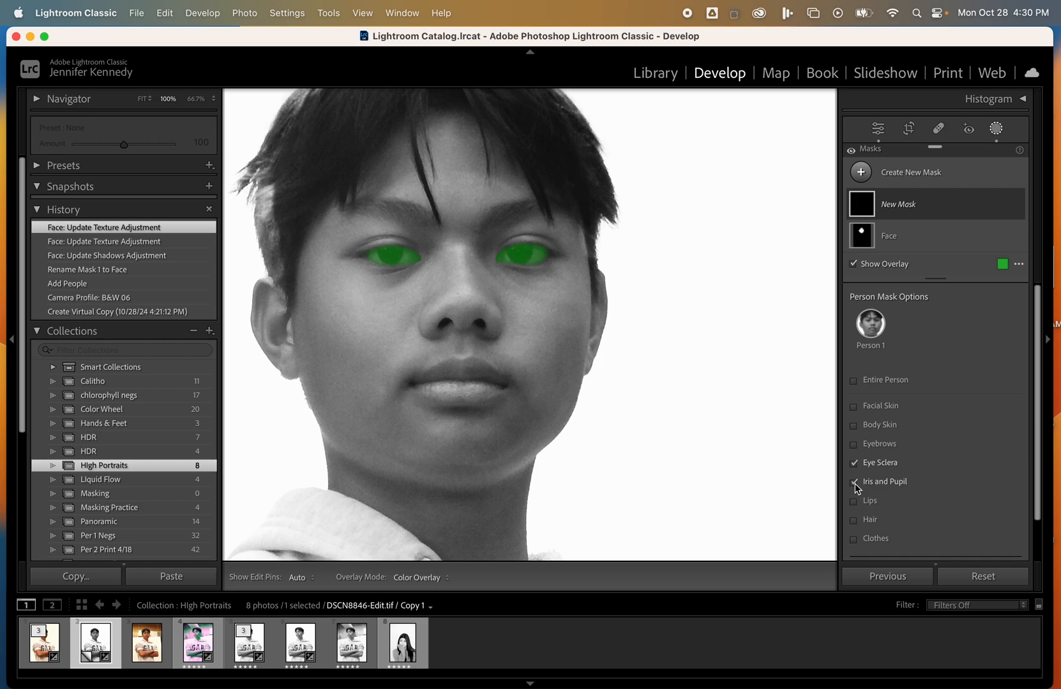
{"action": "left_click", "coordinate": [855, 264]}
{"action": "scroll", "coordinate": [940, 429], "scroll_direction": "down", "scroll_amount": 2}
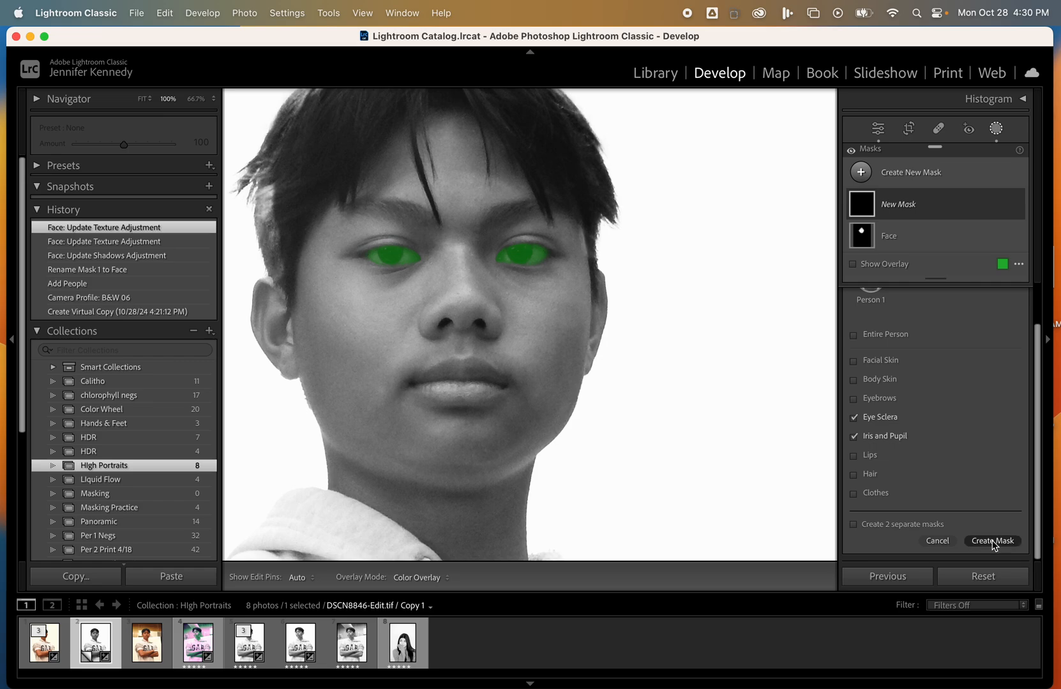
{"action": "left_click", "coordinate": [993, 541]}
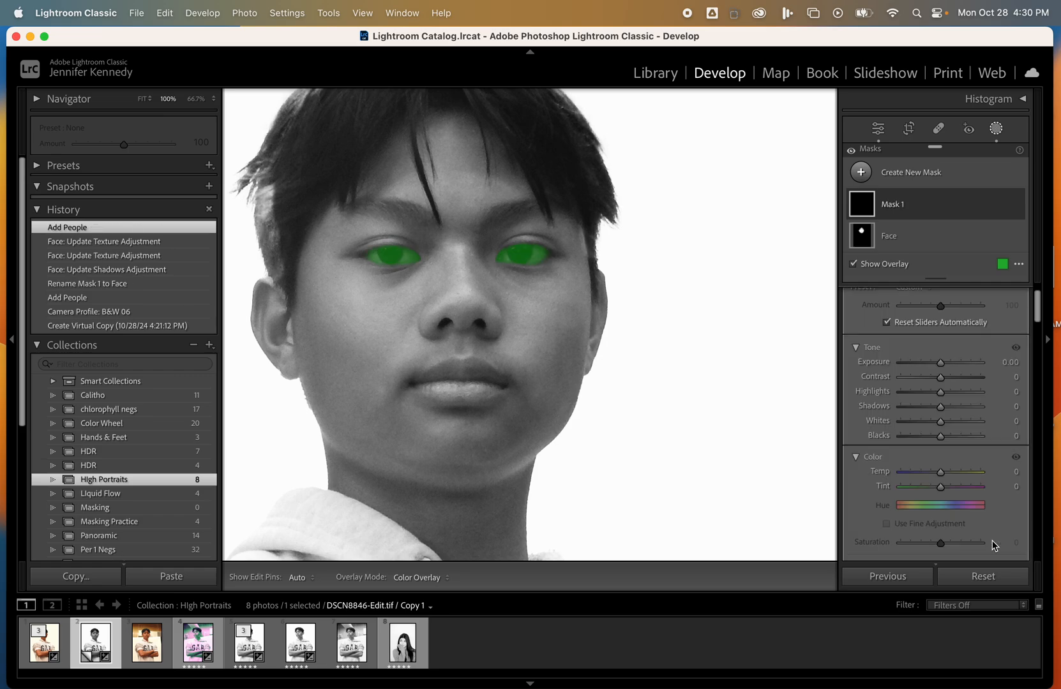
- Hide the mask overlay and slightly raise the new eye mask's Exposure and Contrast
{"action": "left_click", "coordinate": [855, 265]}
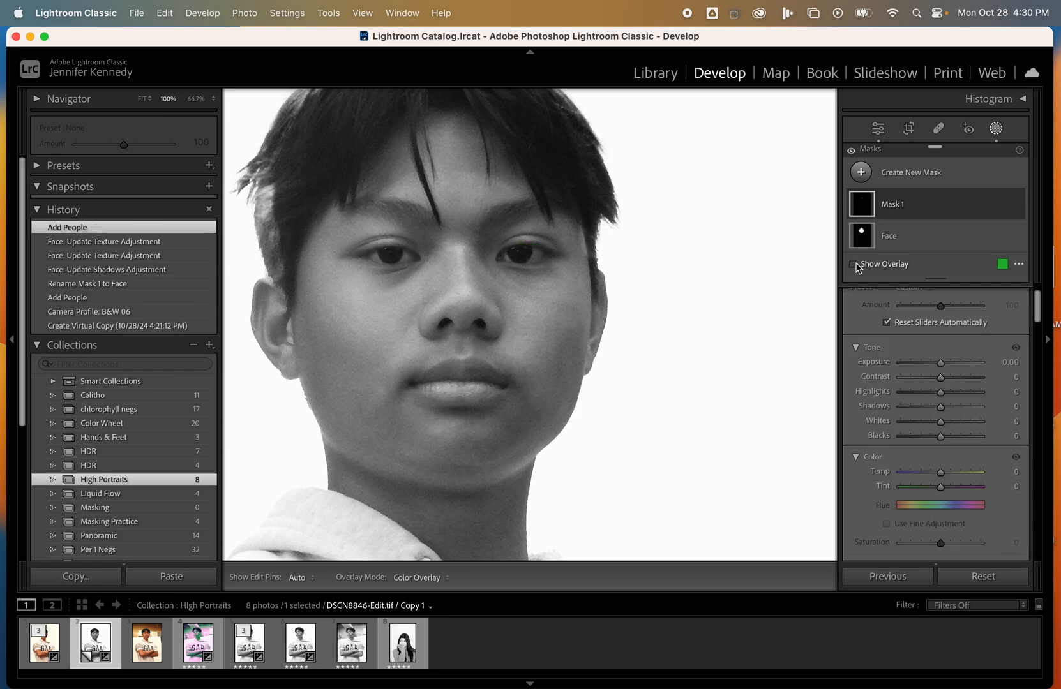
{"action": "scroll", "coordinate": [867, 428], "scroll_direction": "down", "scroll_amount": 3}
{"action": "scroll", "coordinate": [867, 426], "scroll_direction": "up", "scroll_amount": 5}
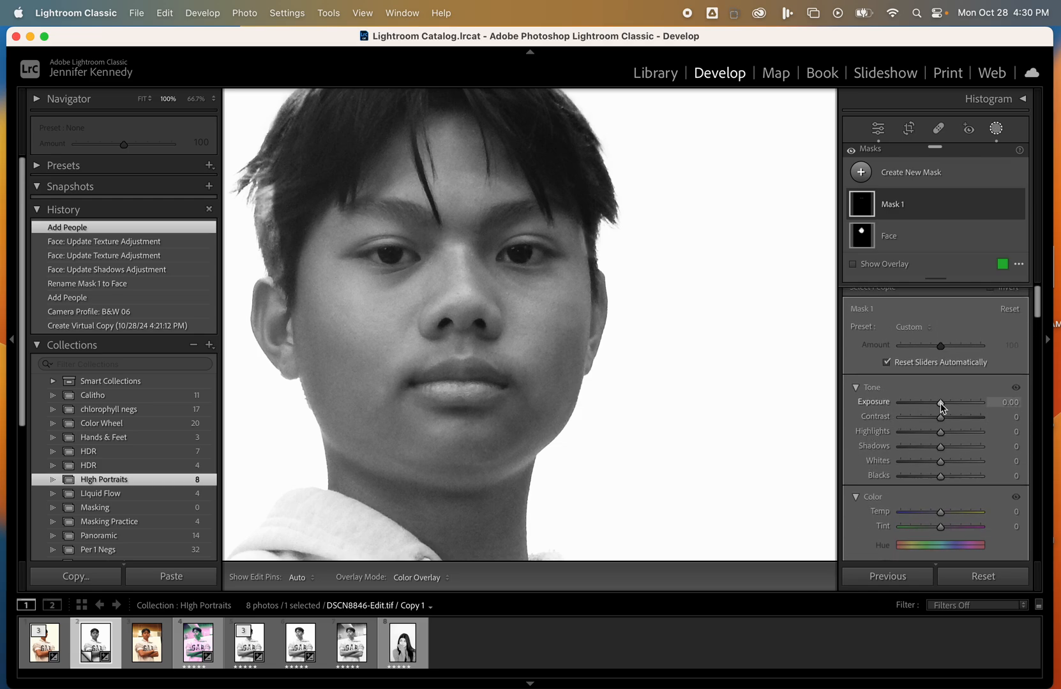
{"action": "mouse_move", "coordinate": [940, 402]}
{"action": "left_mouse_down"}
{"action": "mouse_move", "coordinate": [950, 401]}
{"action": "mouse_move", "coordinate": [946, 418]}
{"action": "left_mouse_up"}
- Sharpen the eyes by setting the eye mask's Texture to 34, Clarity to 54 and Dehaze to -6
{"action": "scroll", "coordinate": [947, 418], "scroll_direction": "down", "scroll_amount": 5}
{"action": "scroll", "coordinate": [947, 417], "scroll_direction": "down", "scroll_amount": 8}
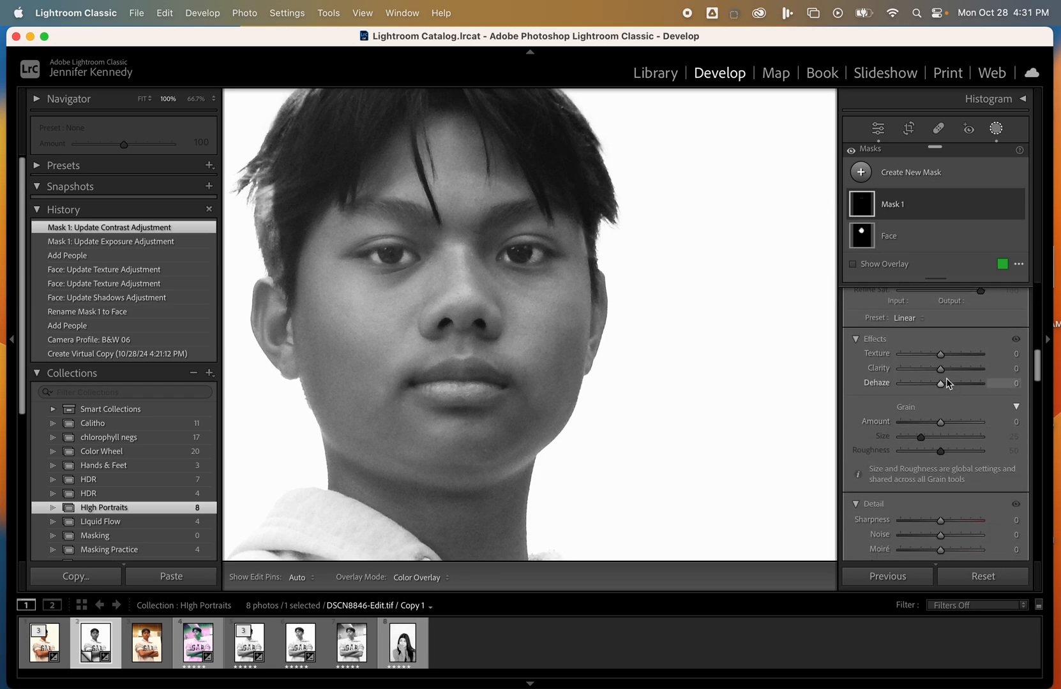
{"action": "left_click_drag", "start_coordinate": [941, 369], "coordinate": [972, 366]}
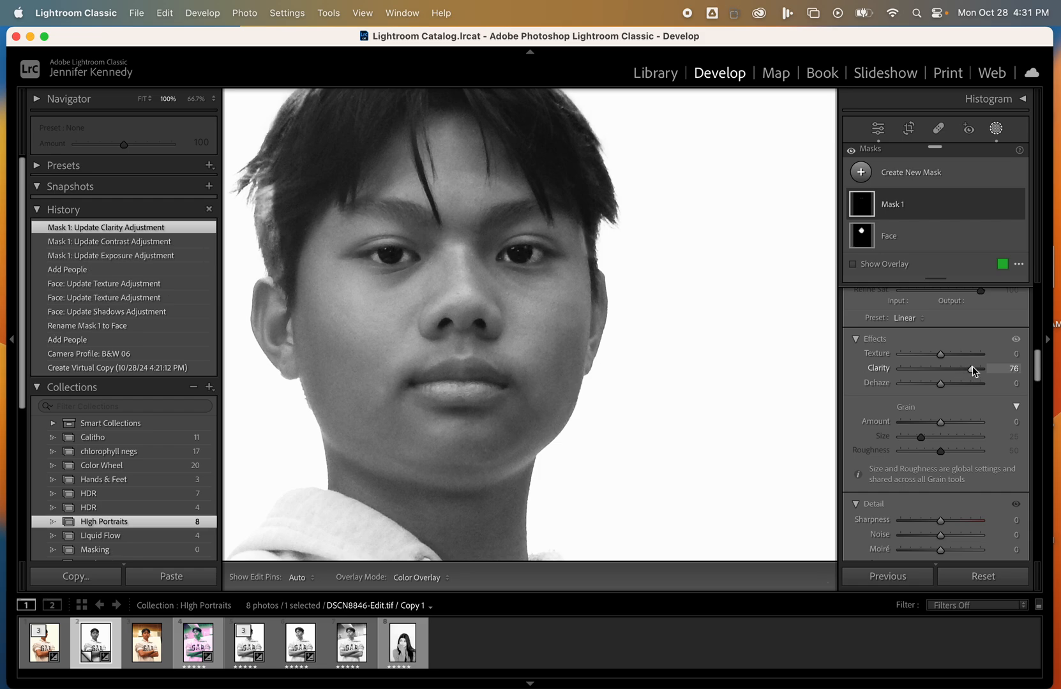
{"action": "mouse_move", "coordinate": [972, 369]}
{"action": "left_mouse_down"}
{"action": "mouse_move", "coordinate": [937, 383]}
{"action": "mouse_move", "coordinate": [956, 358]}
{"action": "left_mouse_up"}
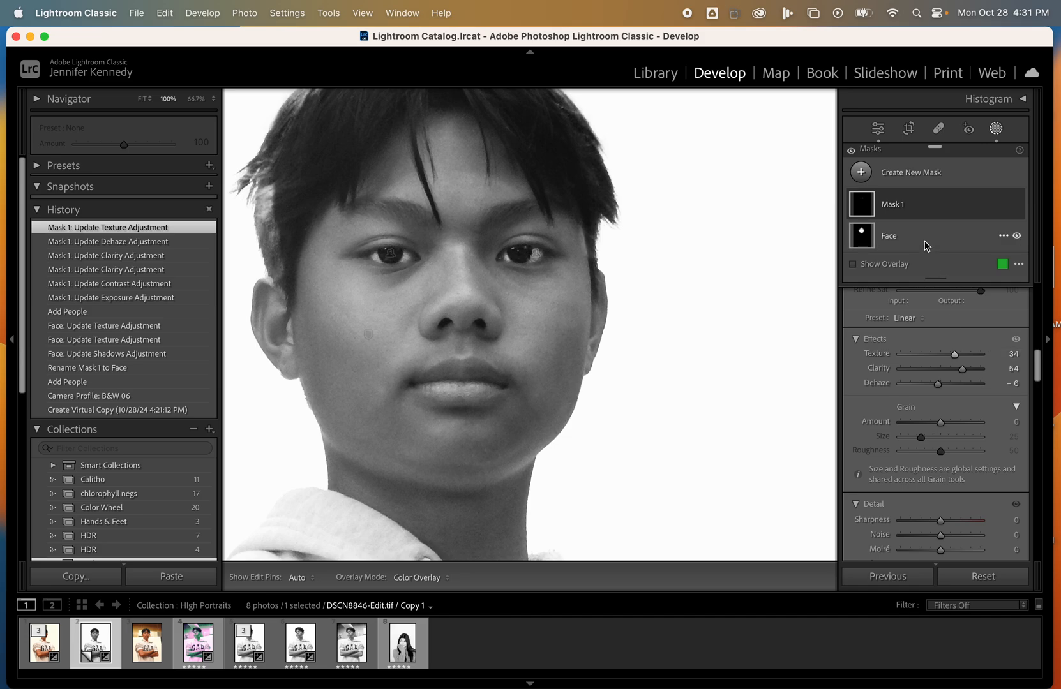
- Rename the eye mask, Mask 1, to Eyes
{"action": "left_click", "coordinate": [996, 210]}
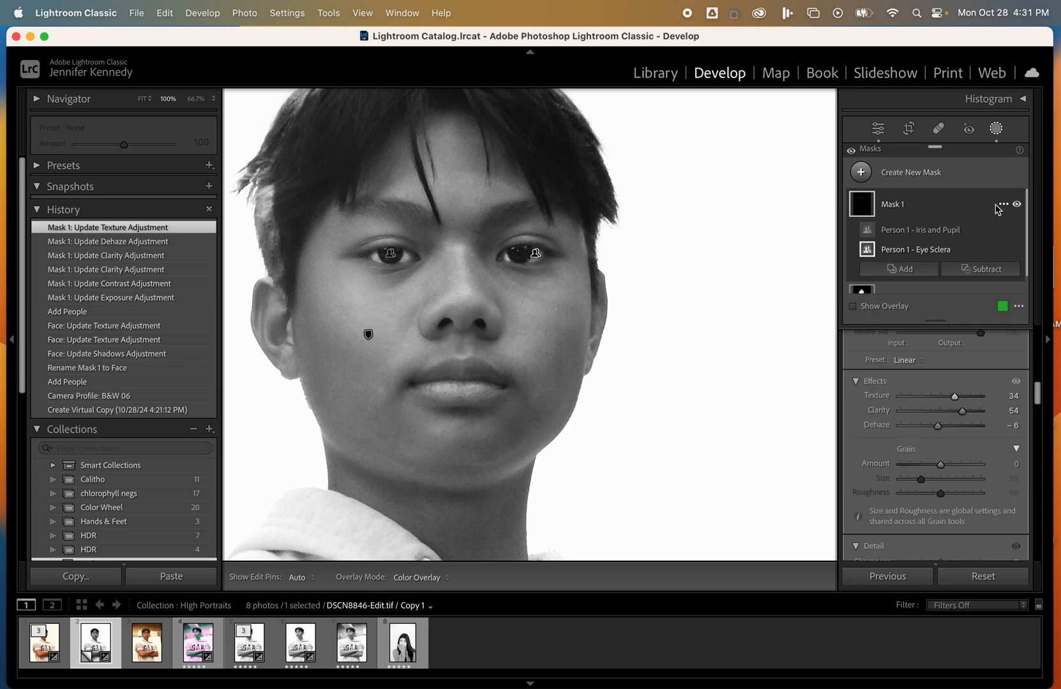
{"action": "left_click", "coordinate": [1004, 204]}
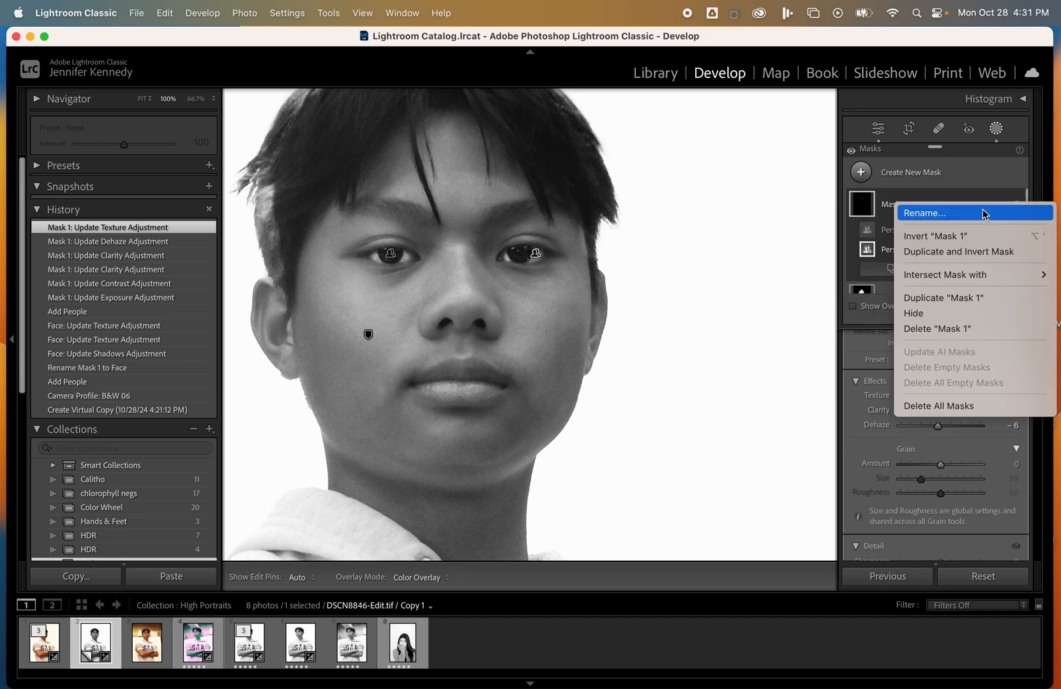
{"action": "left_click", "coordinate": [935, 214]}
{"action": "type", "text": "Eyes"}
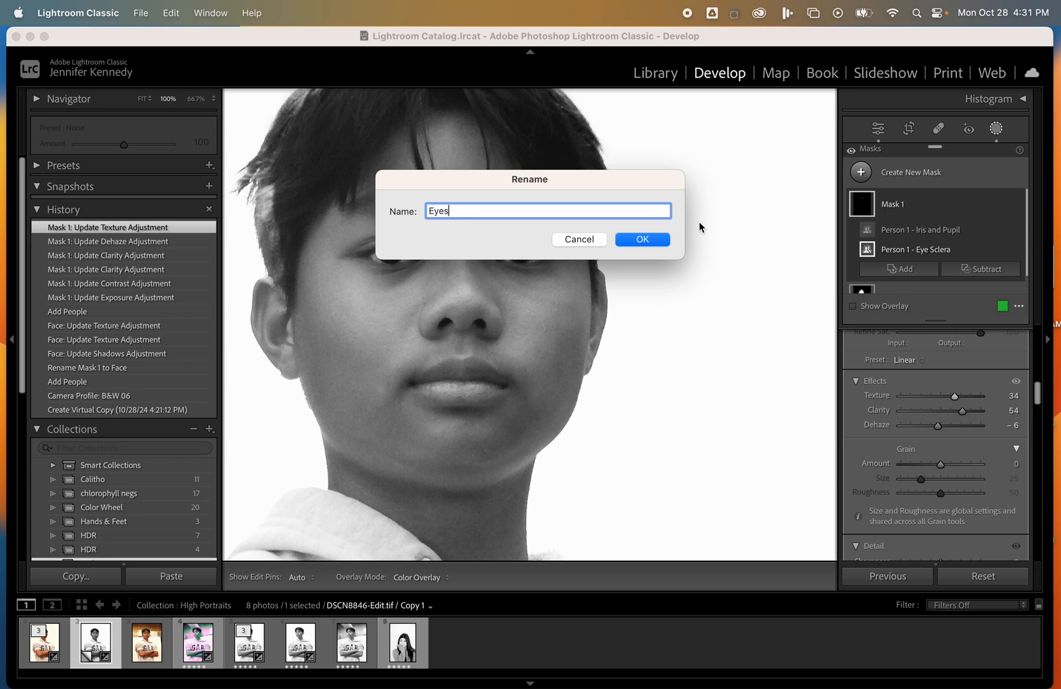
{"action": "left_click", "coordinate": [639, 239]}
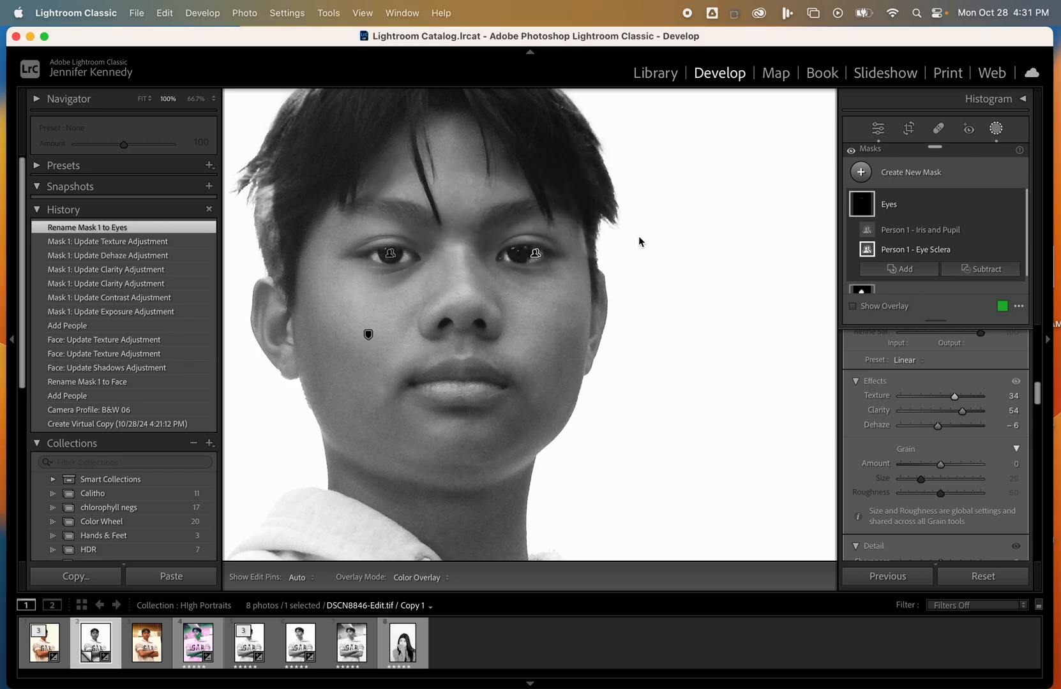
- Create another people mask for Person 1 covering only Body Skin, checking its coverage on the neck and arms
{"action": "key", "text": "super+minus"}
{"action": "key", "text": "super+minus"}
{"action": "key", "text": "super+minus"}
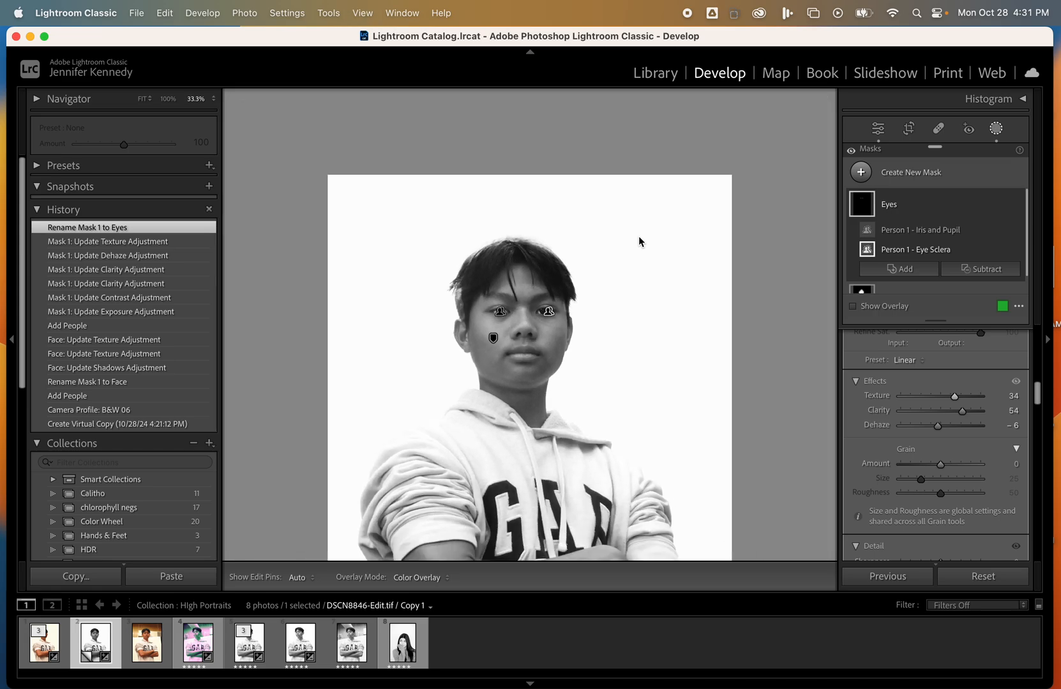
{"action": "scroll", "coordinate": [639, 242], "scroll_direction": "down", "scroll_amount": 5}
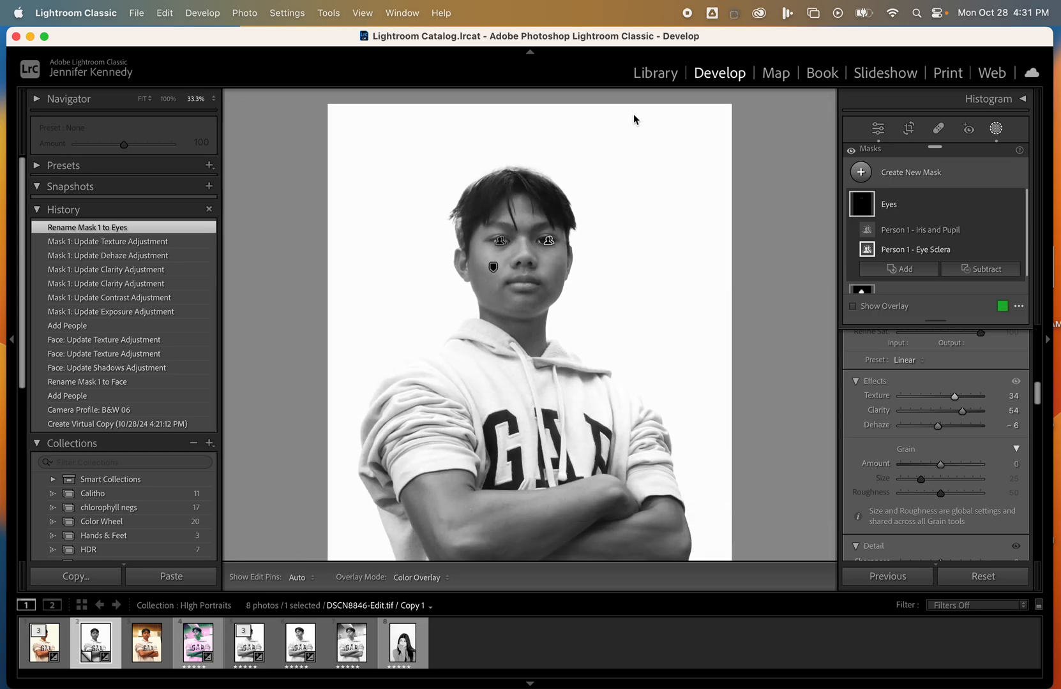
{"action": "left_click", "coordinate": [860, 172]}
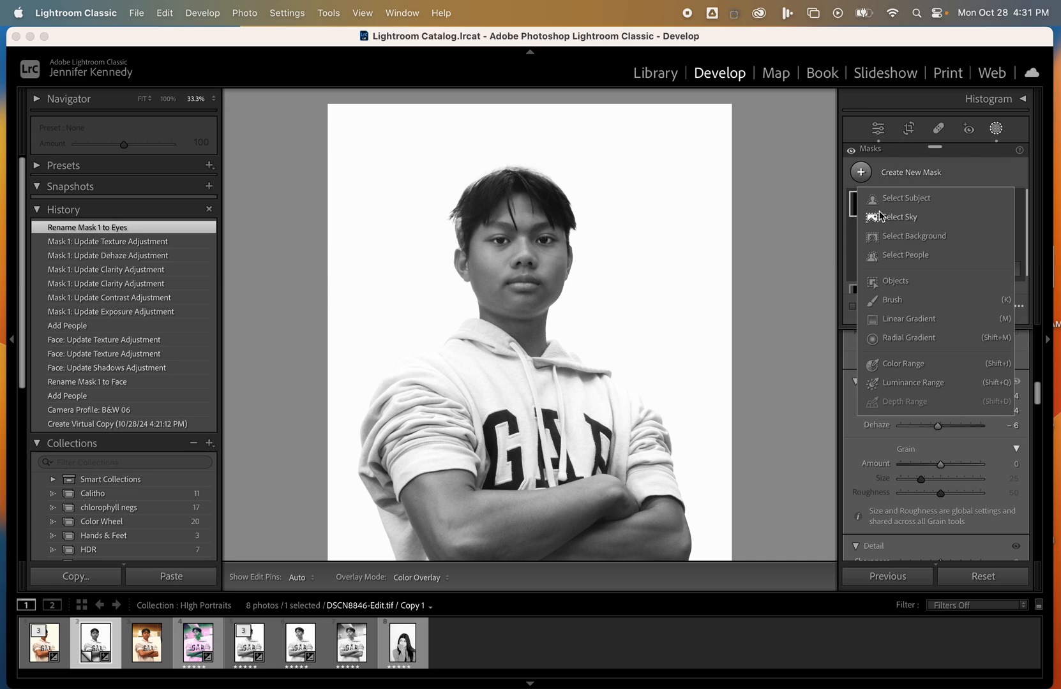
{"action": "left_click", "coordinate": [888, 254]}
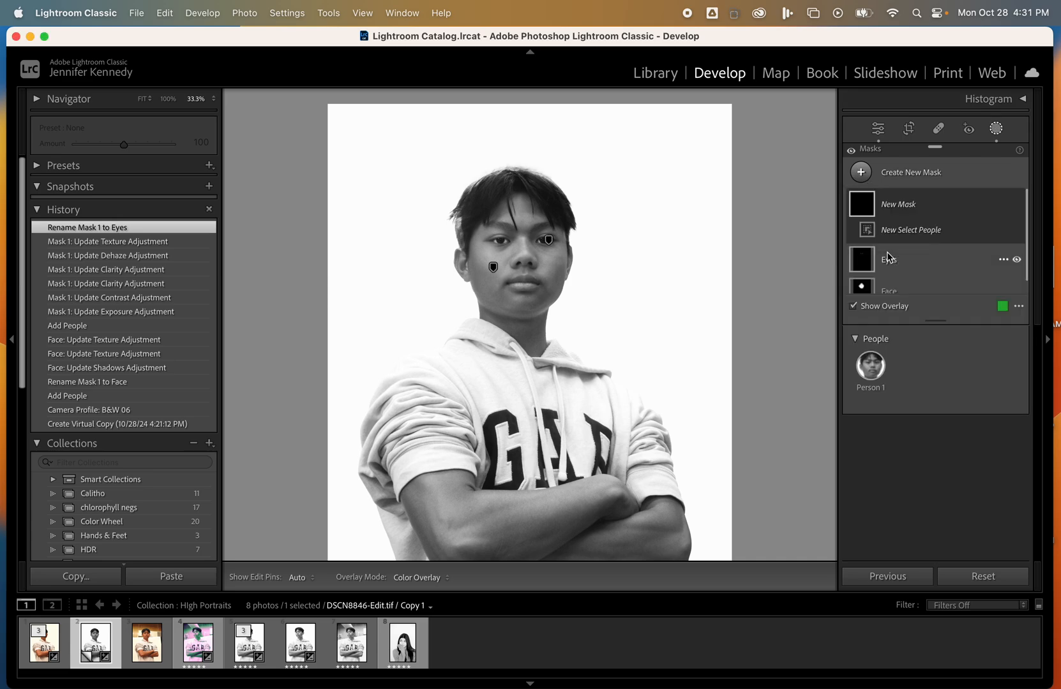
{"action": "left_click", "coordinate": [879, 367]}
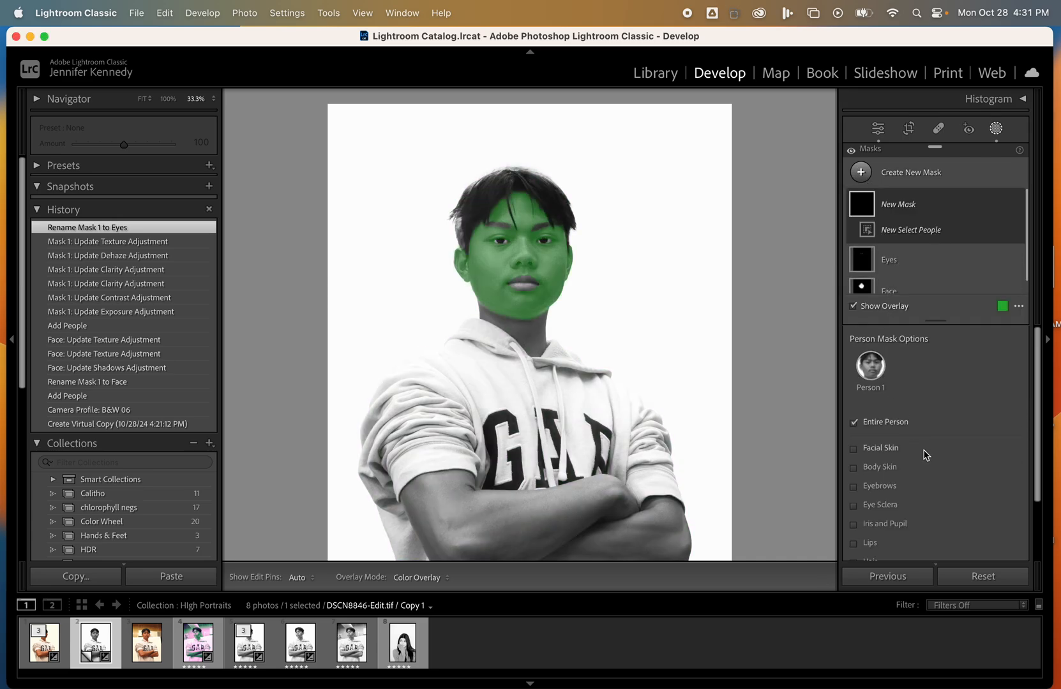
{"action": "scroll", "coordinate": [926, 457], "scroll_direction": "down", "scroll_amount": 2}
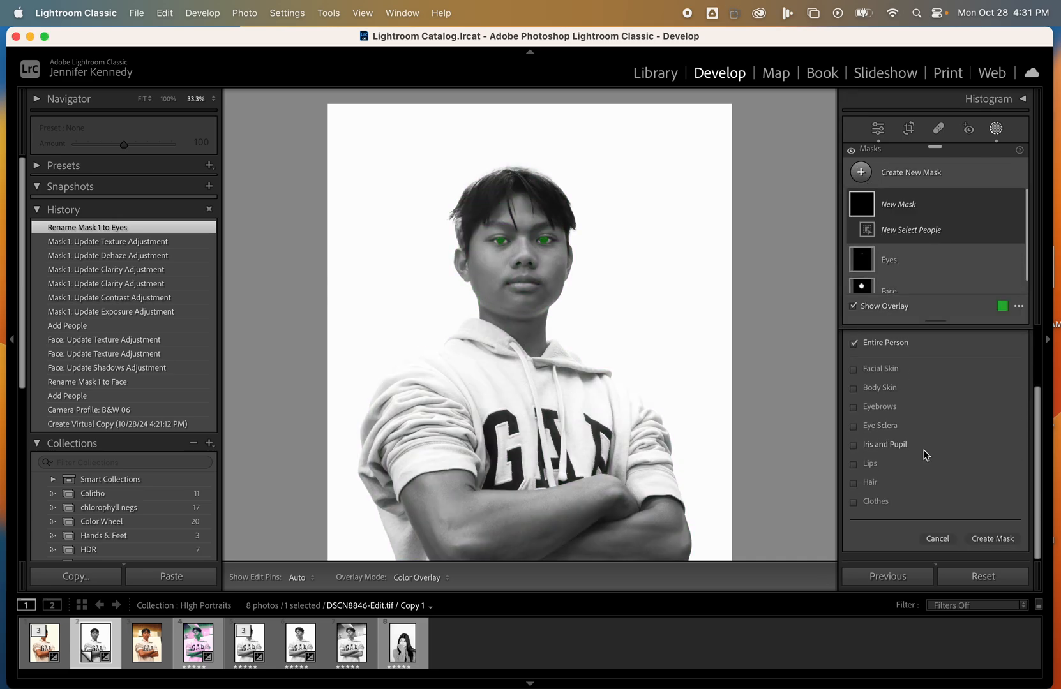
{"action": "left_click", "coordinate": [853, 390]}
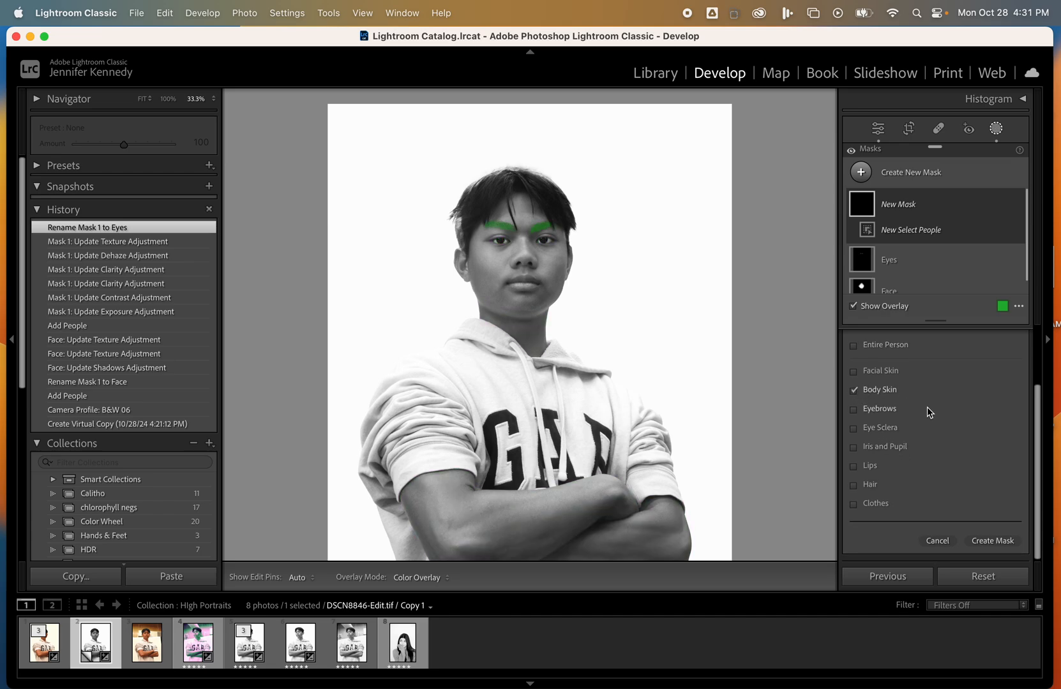
{"action": "scroll", "coordinate": [688, 408], "scroll_direction": "down", "scroll_amount": 3}
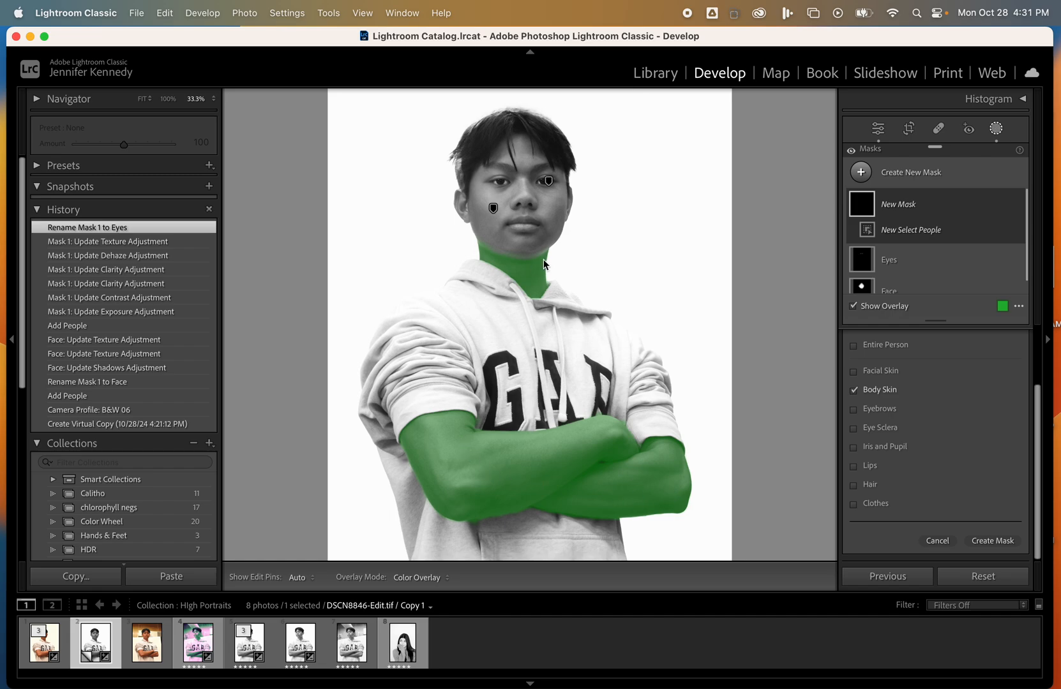
{"action": "left_click", "coordinate": [990, 548]}
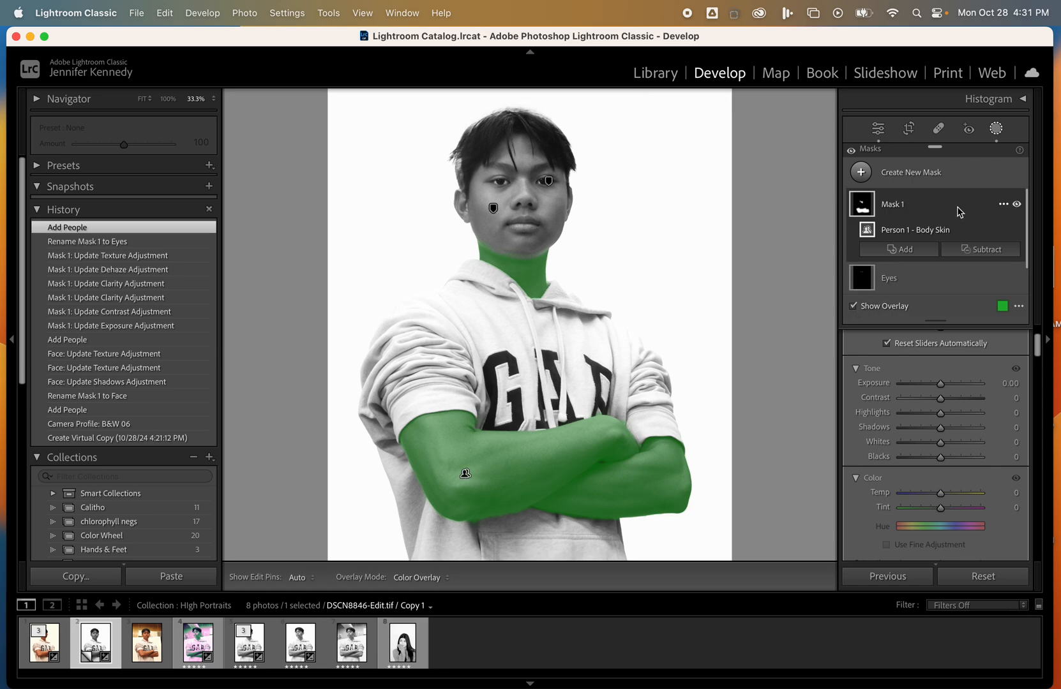
- Rename the new body skin mask to Neck & Arms
{"action": "left_click", "coordinate": [895, 209]}
{"action": "left_click", "coordinate": [895, 209]}
{"action": "left_click", "coordinate": [1003, 204]}
{"action": "left_click", "coordinate": [975, 212]}
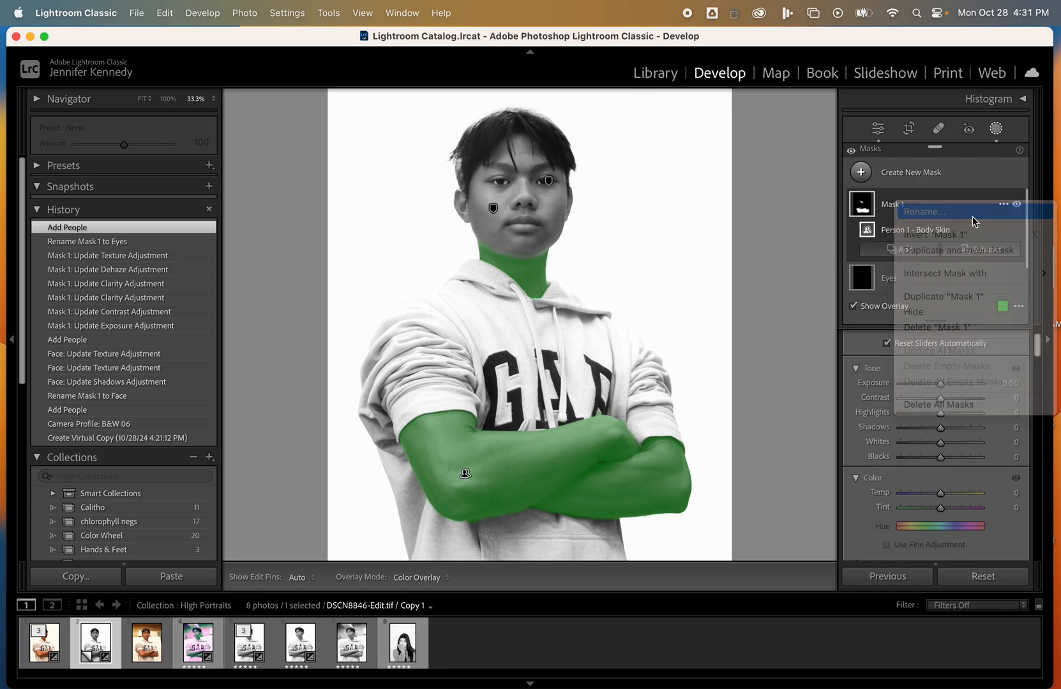
{"action": "type", "text": "Neck"}
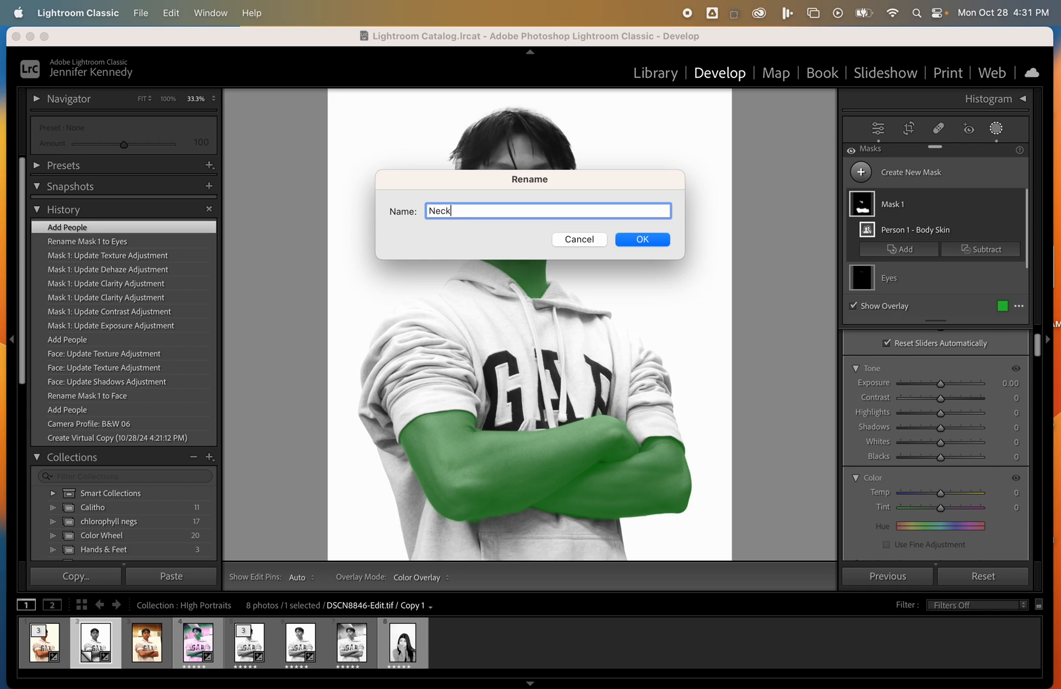
{"action": "type", "text": " & Arms"}
{"action": "left_click", "coordinate": [652, 238]}
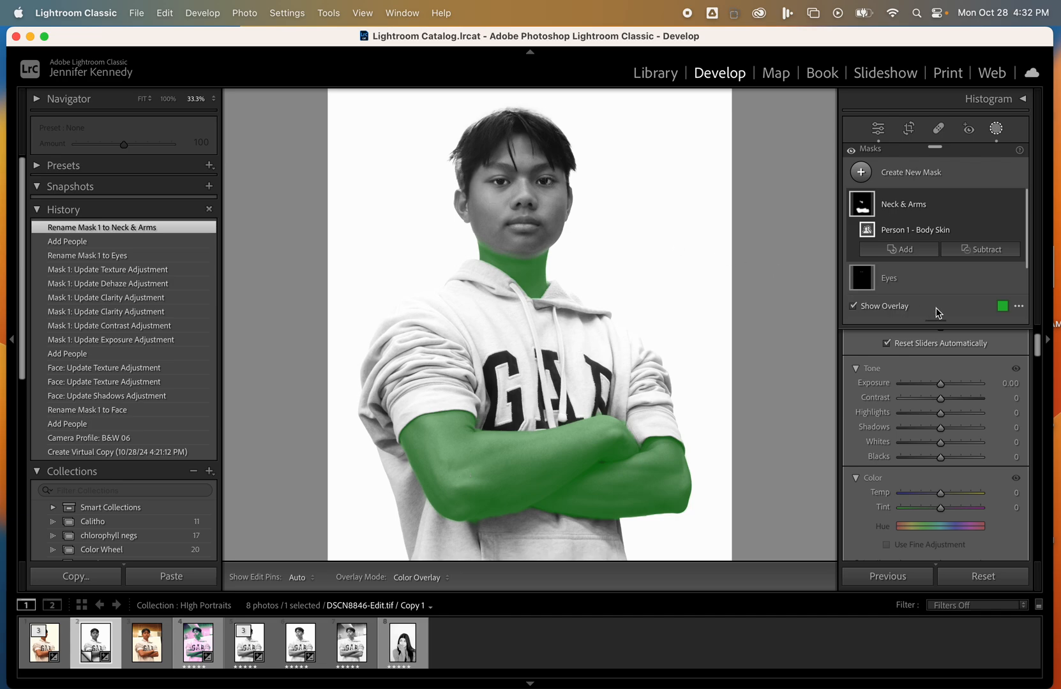
- Hide the mask overlay, slightly raise the Neck & Arms mask's Exposure and set its Shadows to 8
{"action": "left_click", "coordinate": [853, 307]}
{"action": "left_click_drag", "start_coordinate": [942, 384], "coordinate": [943, 384]}
{"action": "left_click_drag", "start_coordinate": [939, 430], "coordinate": [943, 429]}
{"action": "scroll", "coordinate": [931, 479], "scroll_direction": "down", "scroll_amount": 1}
{"action": "scroll", "coordinate": [931, 479], "scroll_direction": "down", "scroll_amount": 3}
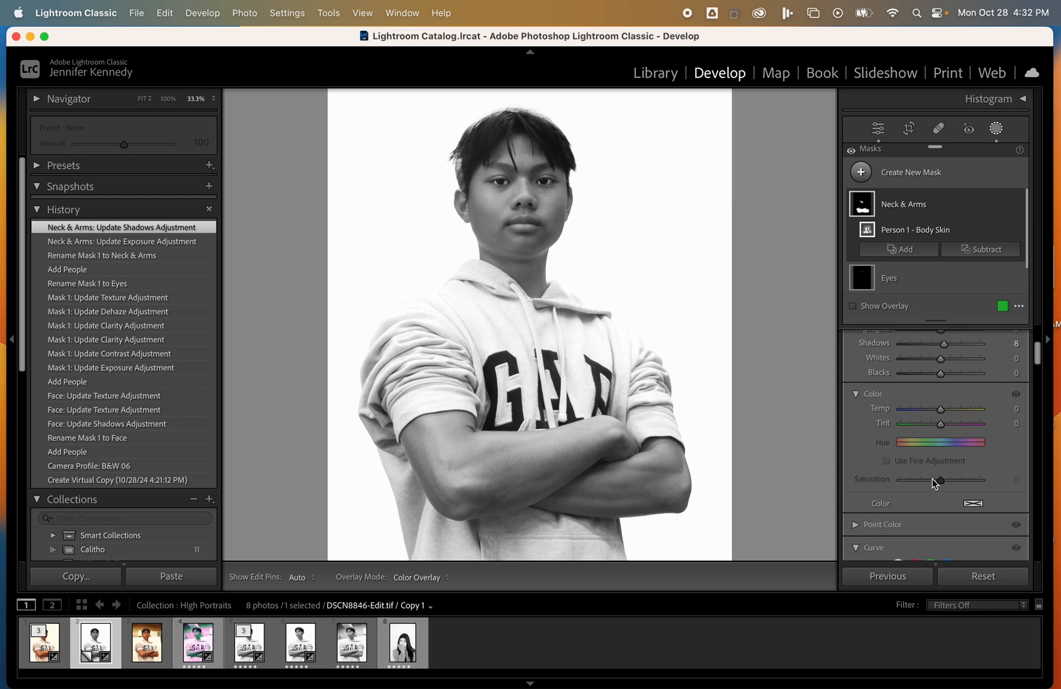
- Check the portrait at full view and increase the overall photo Exposure by 0.10
{"action": "key", "text": "super+minus"}
{"action": "key", "text": "super+minus"}
{"action": "key", "text": "super+equal"}
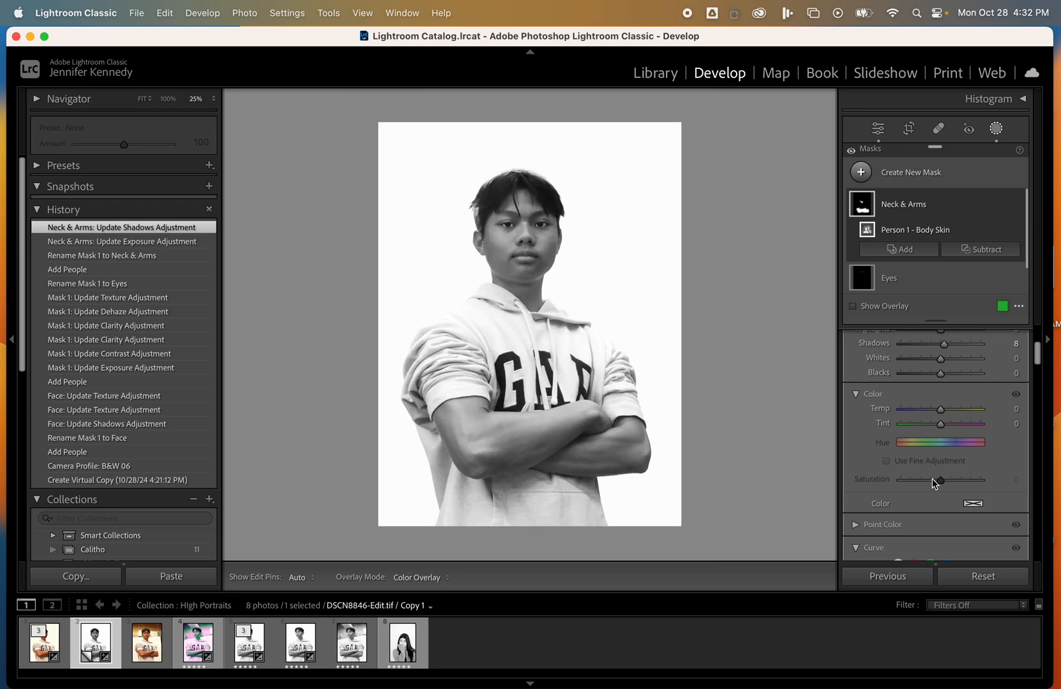
{"action": "key", "text": "equal"}
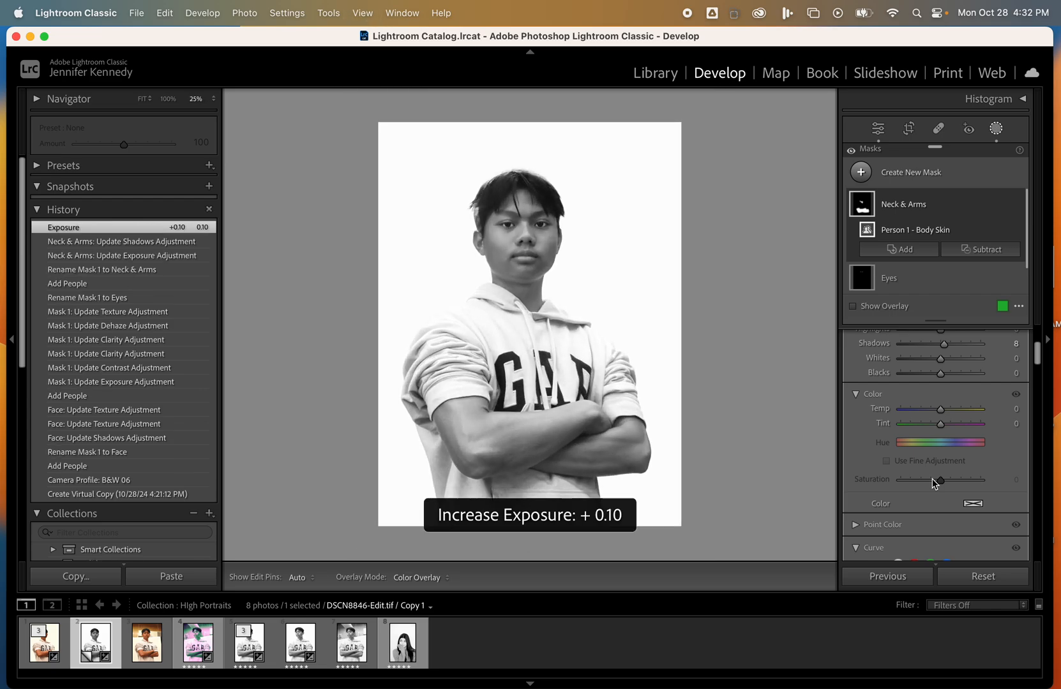
{"action": "key", "text": "super+equal"}
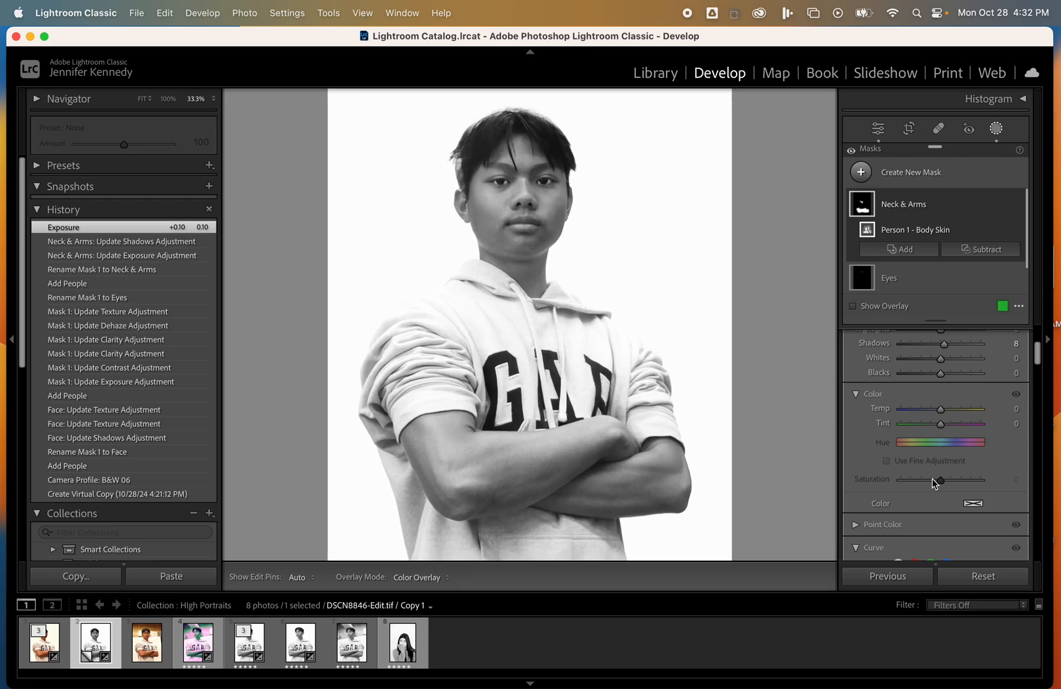
- Leave masking and set the overall photo's Highlights to -33 and Clarity to +16
{"action": "scroll", "coordinate": [948, 259], "scroll_direction": "down", "scroll_amount": 1}
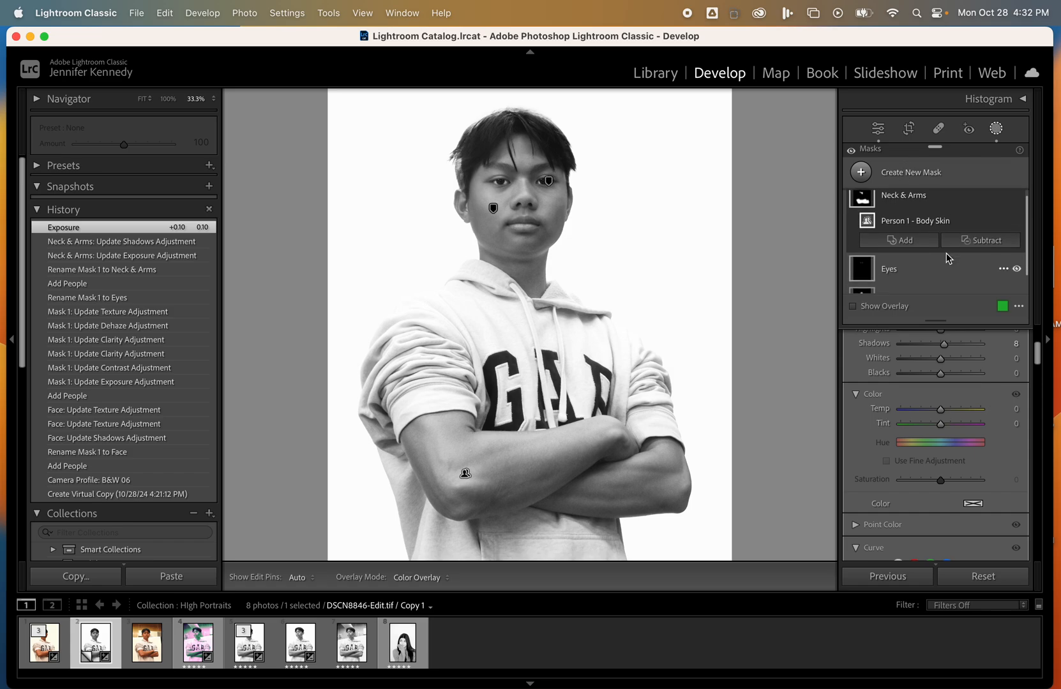
{"action": "scroll", "coordinate": [948, 258], "scroll_direction": "down", "scroll_amount": 2}
{"action": "scroll", "coordinate": [948, 259], "scroll_direction": "up", "scroll_amount": 2}
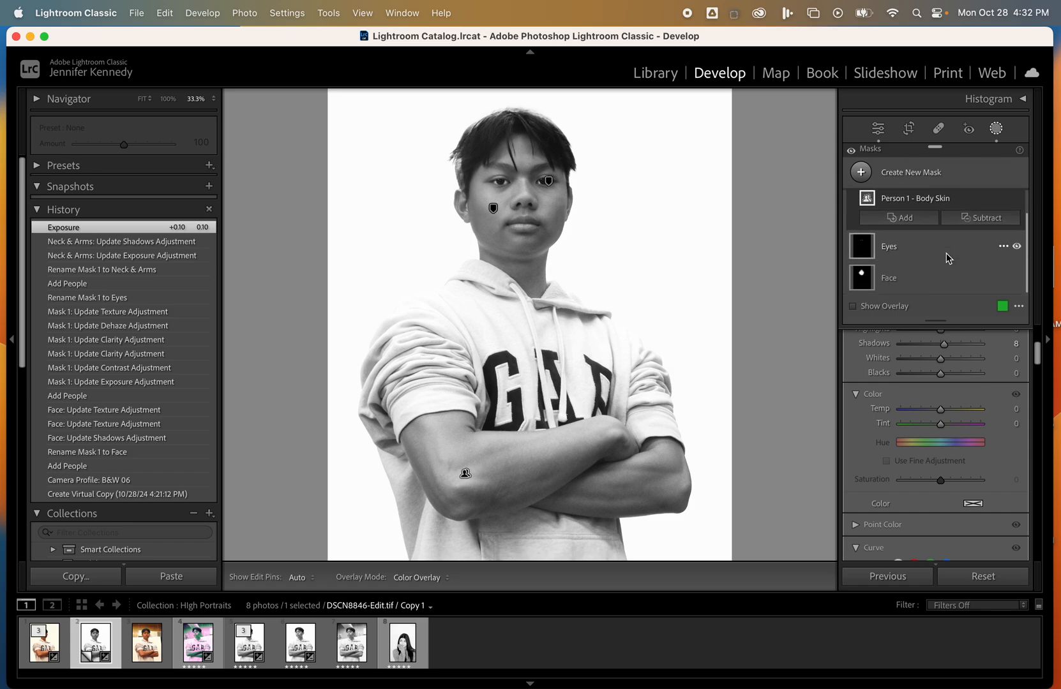
{"action": "left_click", "coordinate": [995, 129]}
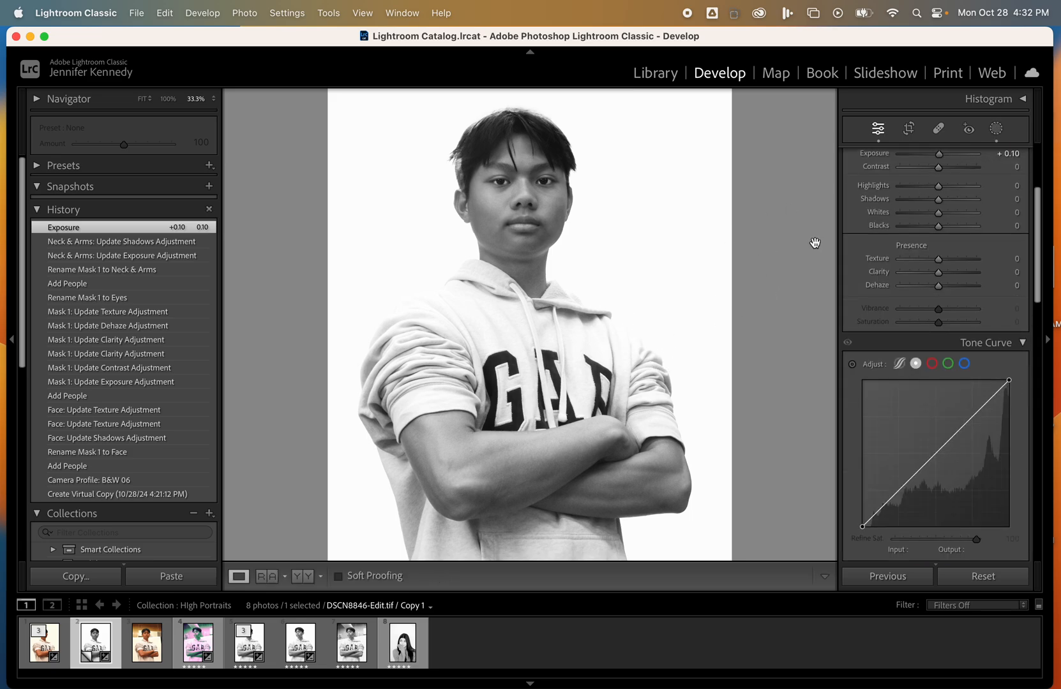
{"action": "left_click_drag", "start_coordinate": [939, 187], "coordinate": [928, 190]}
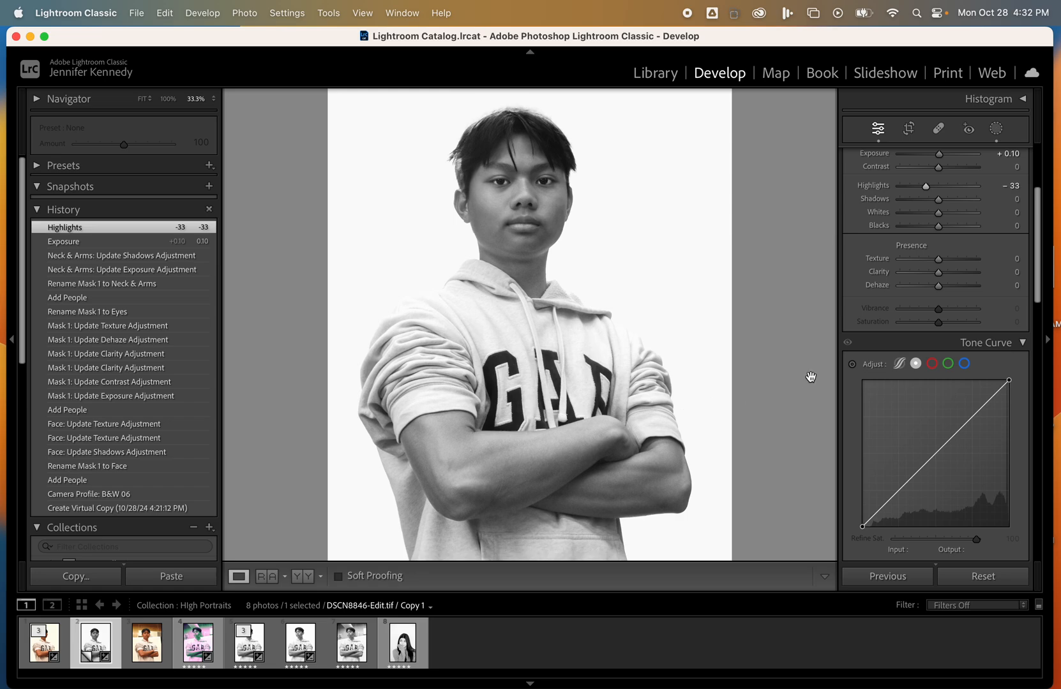
{"action": "left_click_drag", "start_coordinate": [939, 277], "coordinate": [947, 277]}
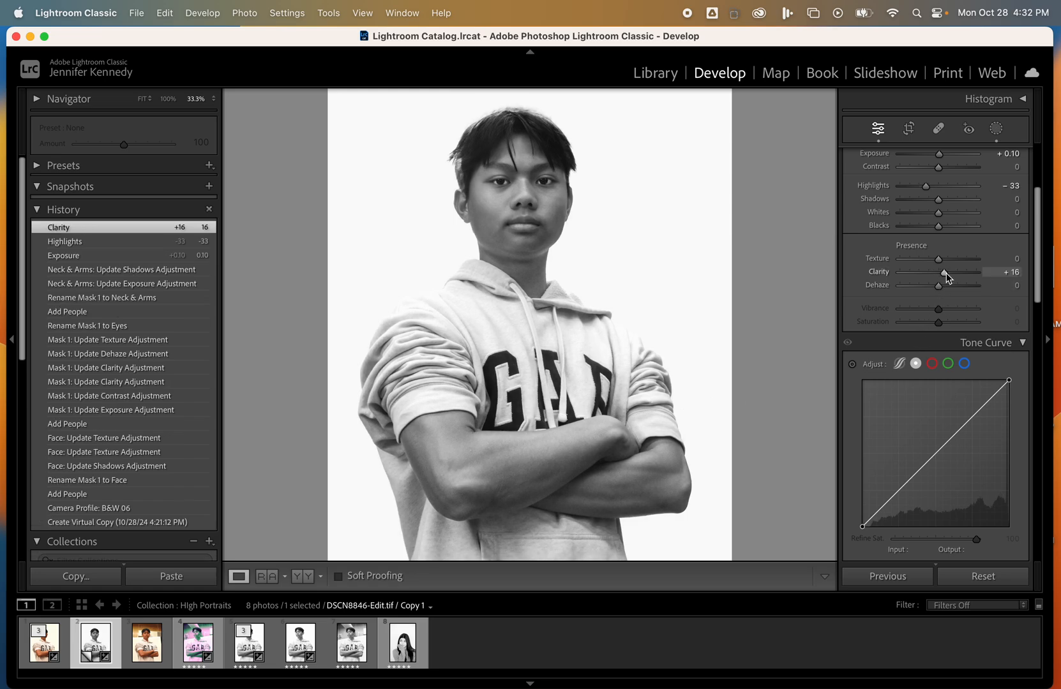